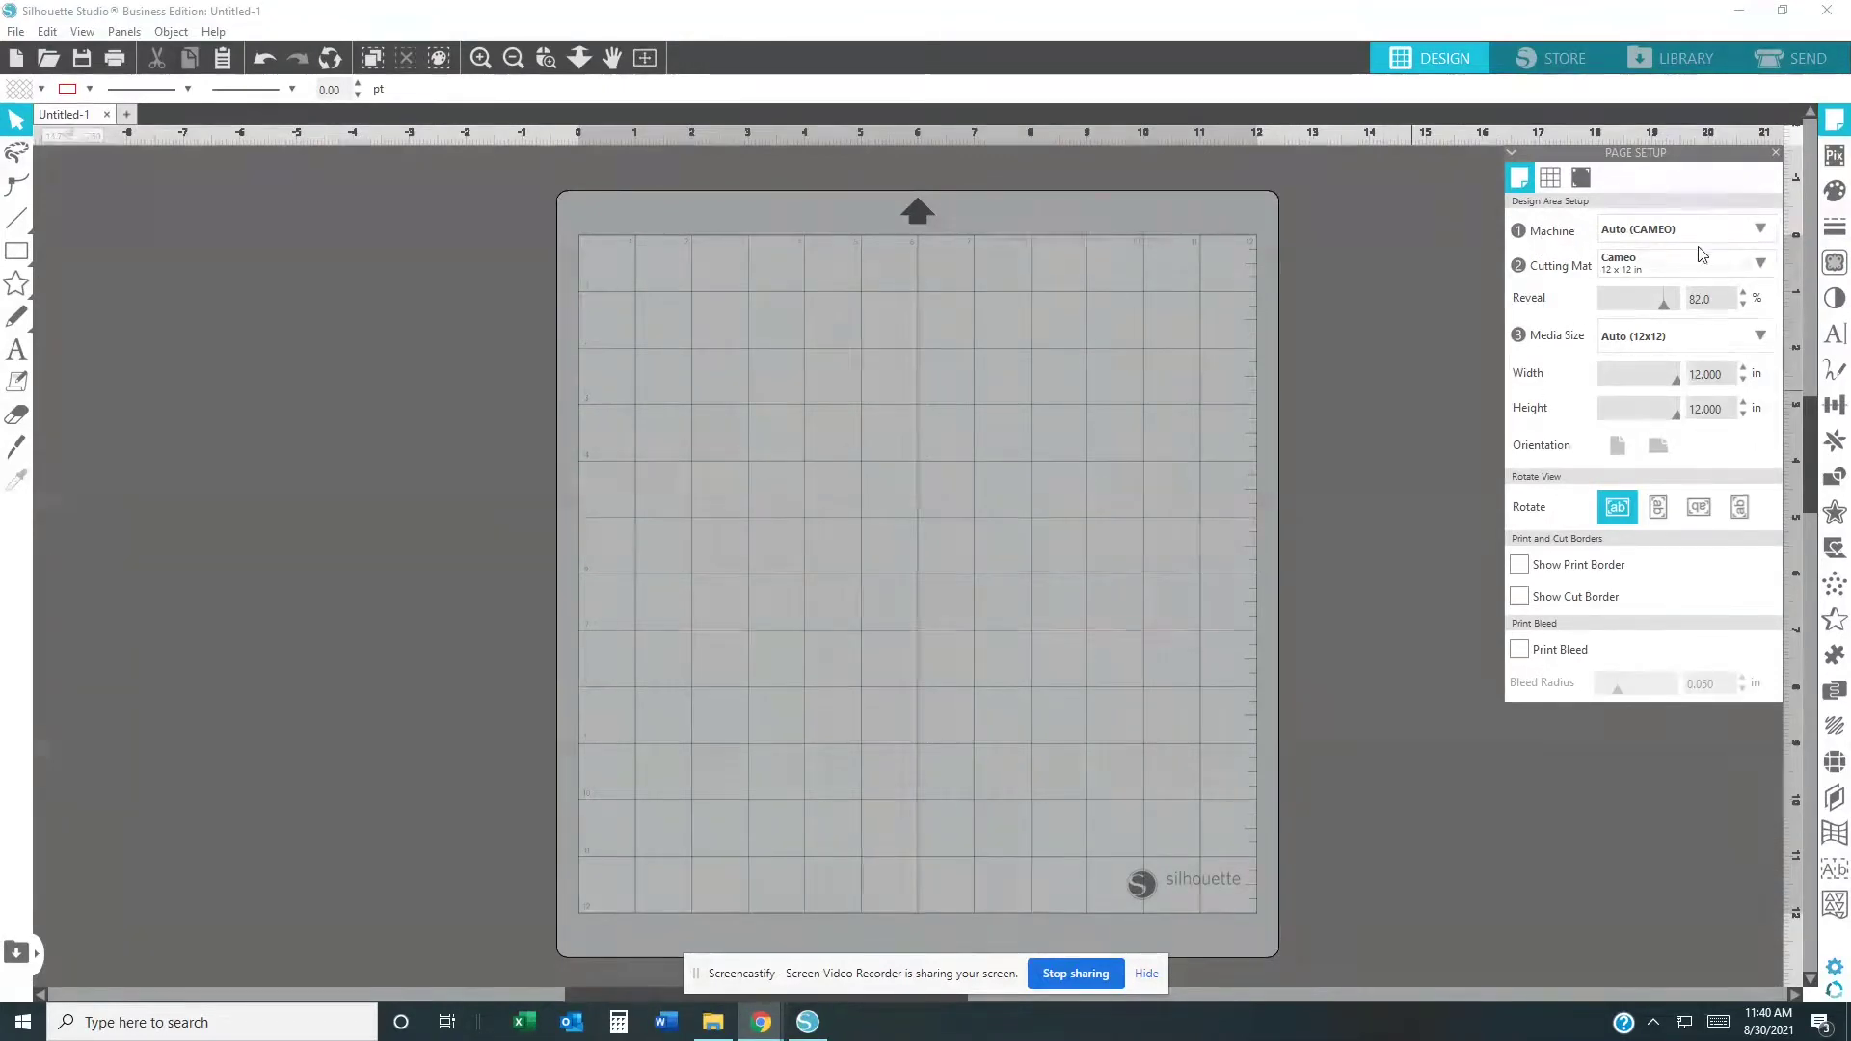
Step: Set the cutting machine to None in the page setup
click(1762, 231)
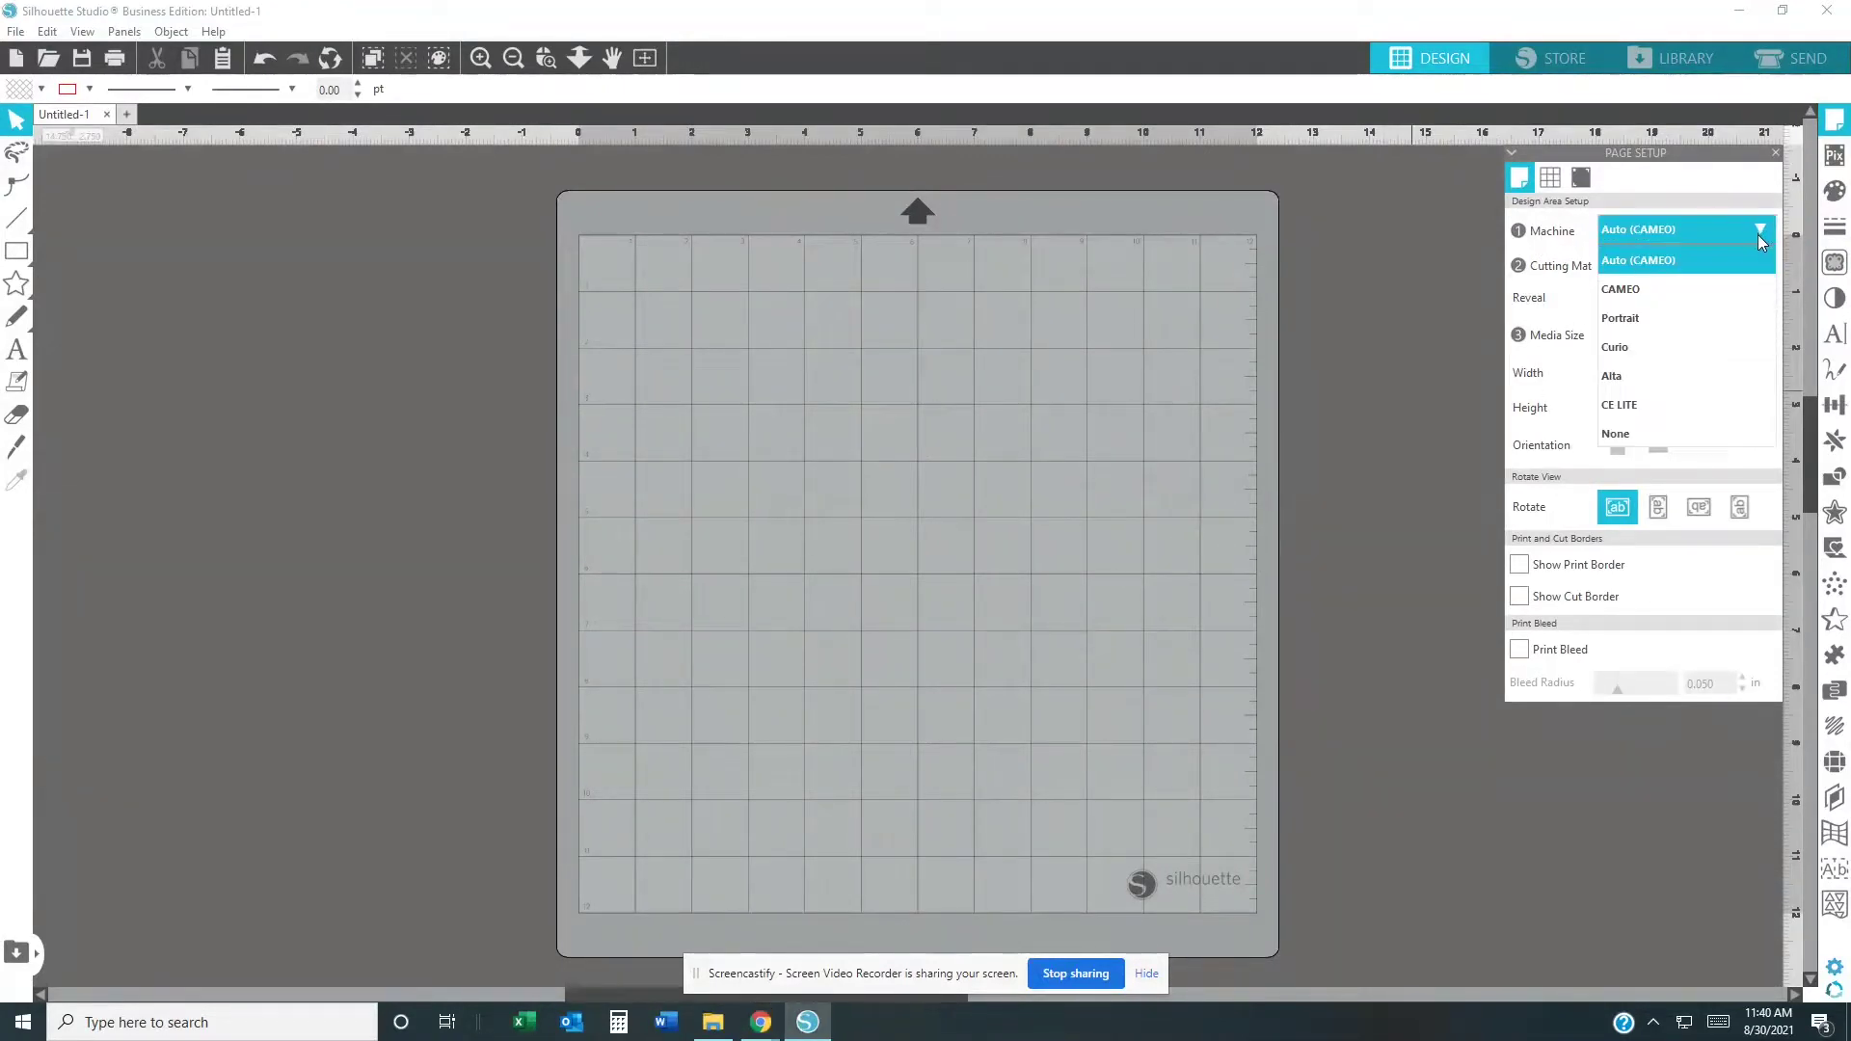
click(1622, 436)
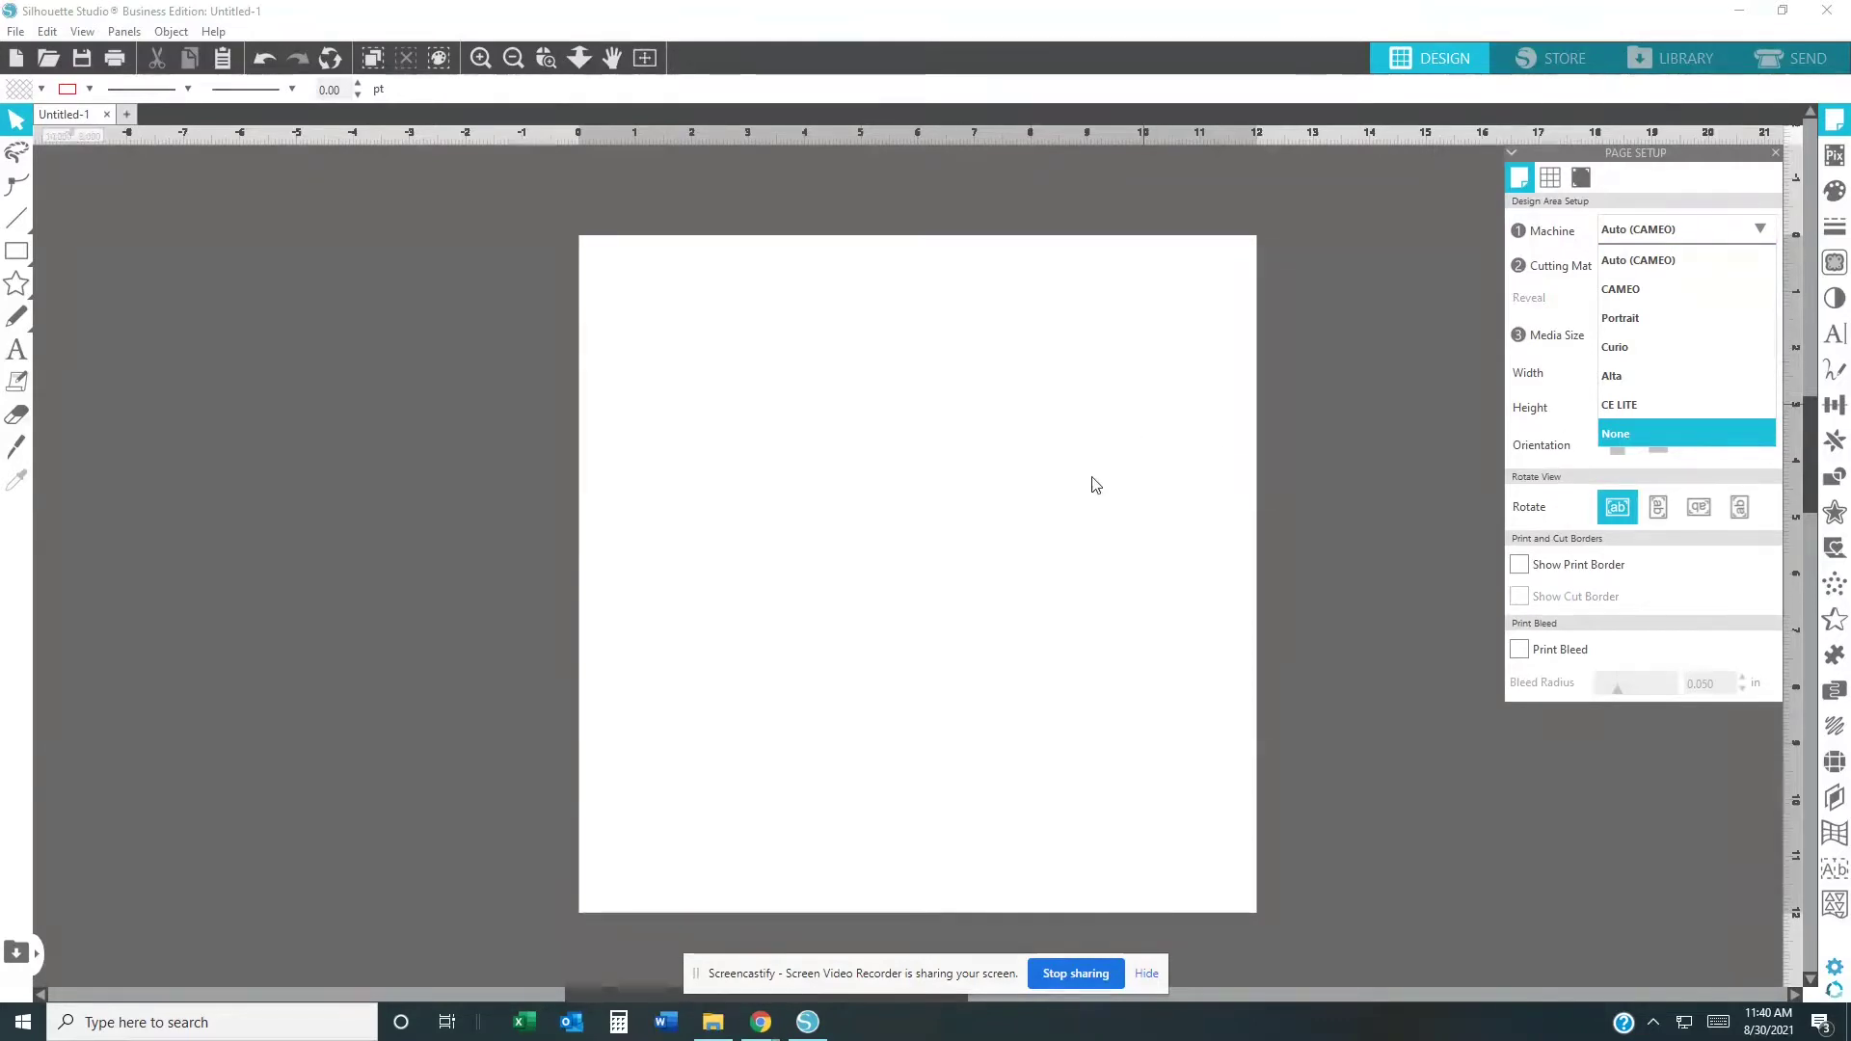
click(1554, 255)
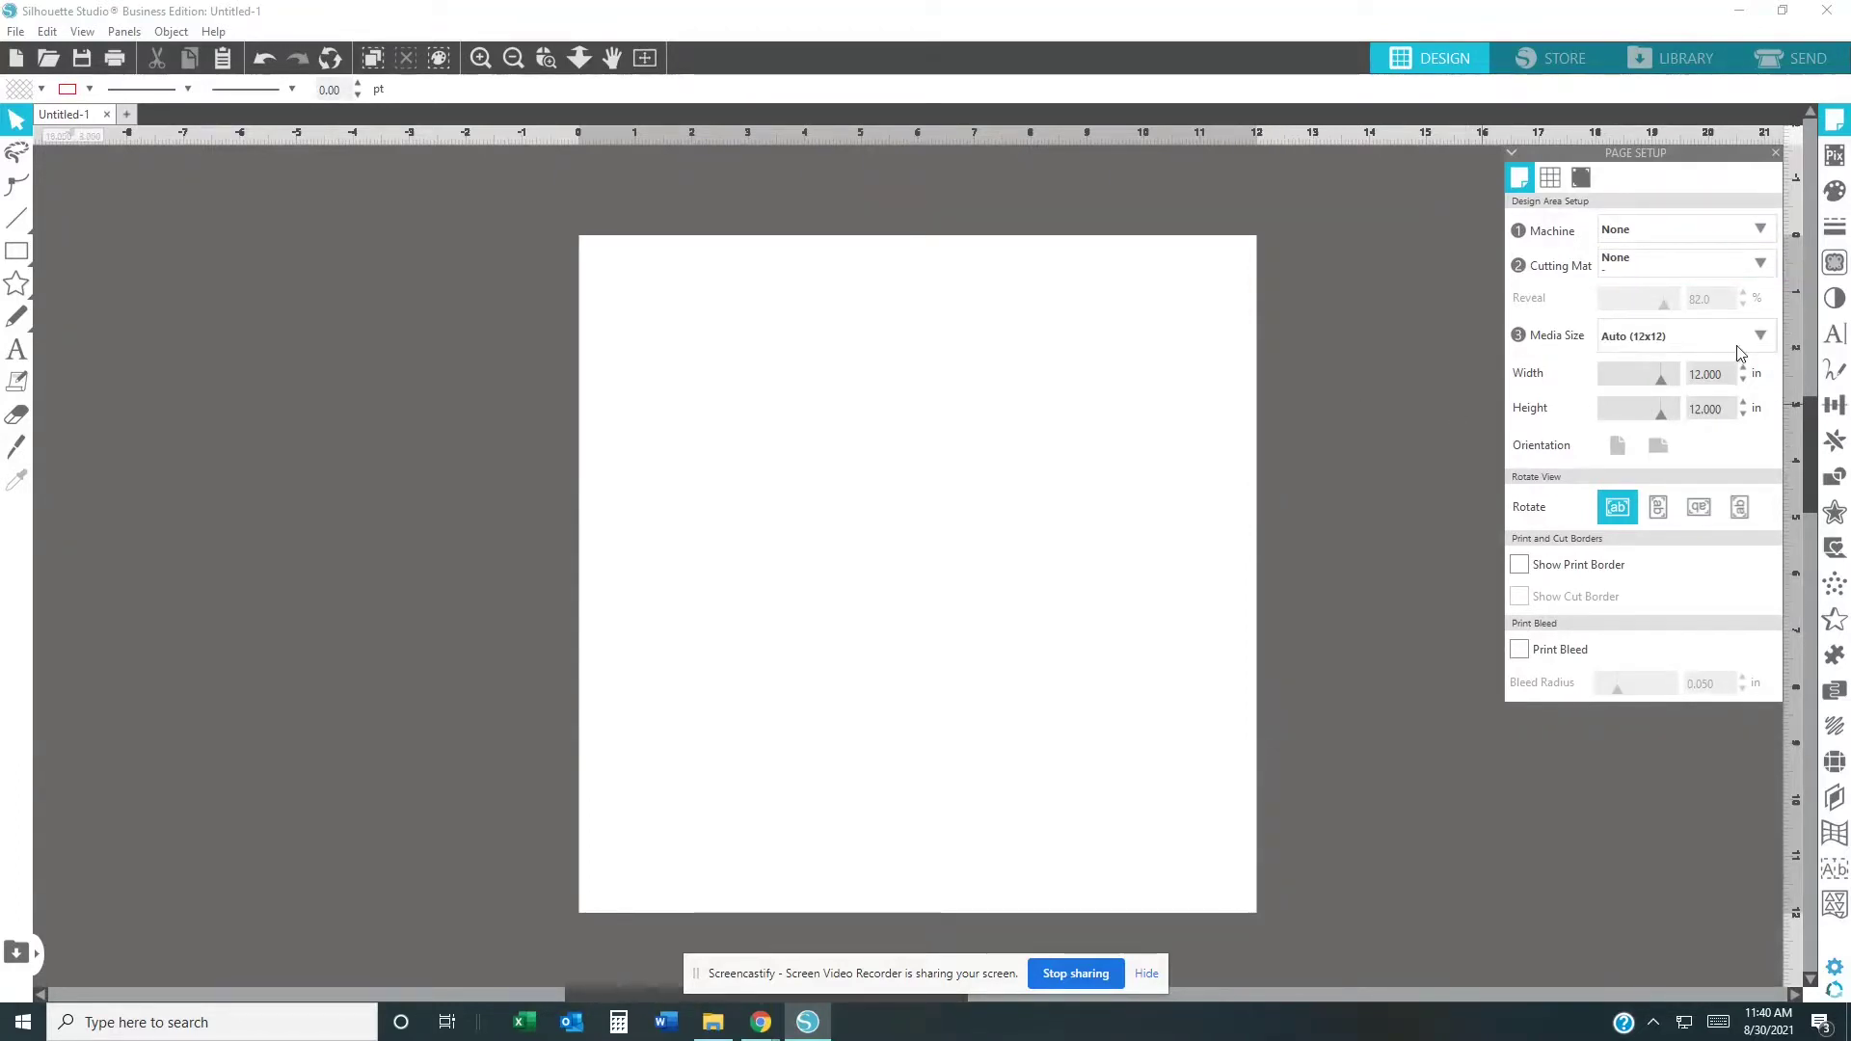
Step: Set the media size to Letter (8.5 x 11 in) with portrait orientation
click(1759, 338)
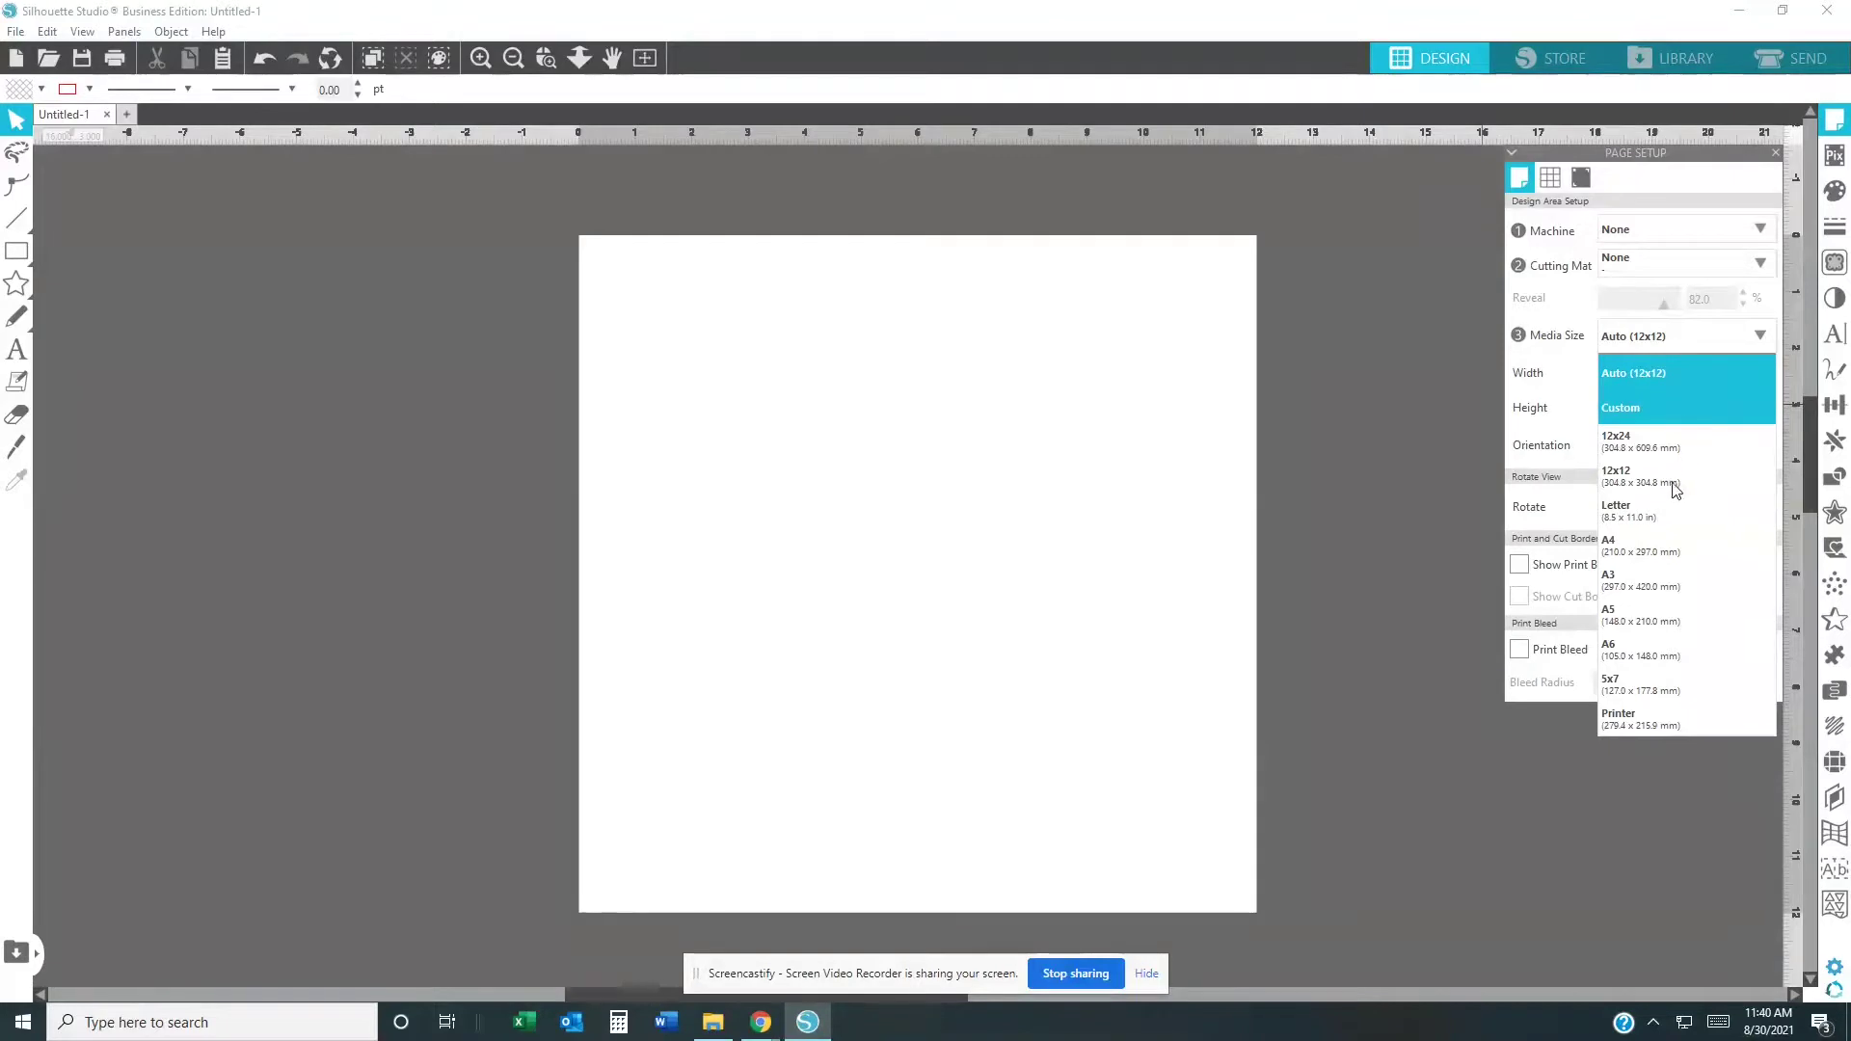
click(1631, 513)
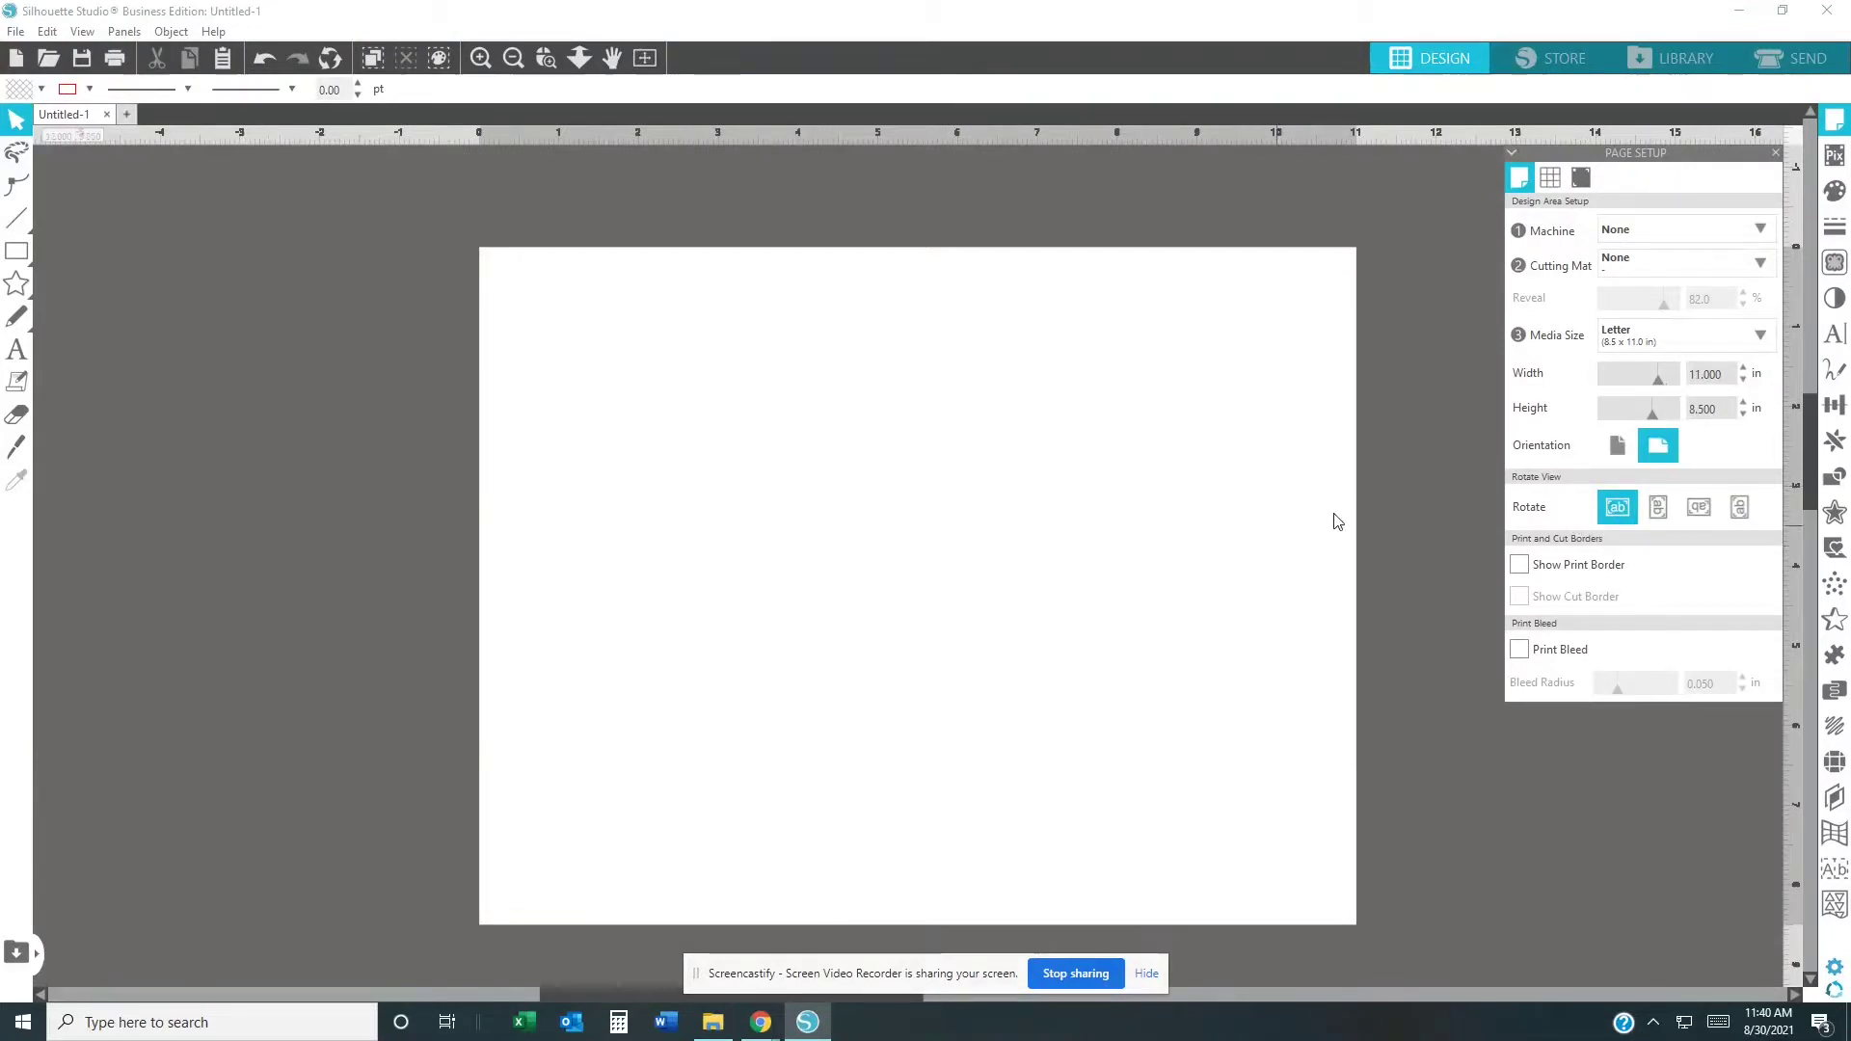
click(1619, 451)
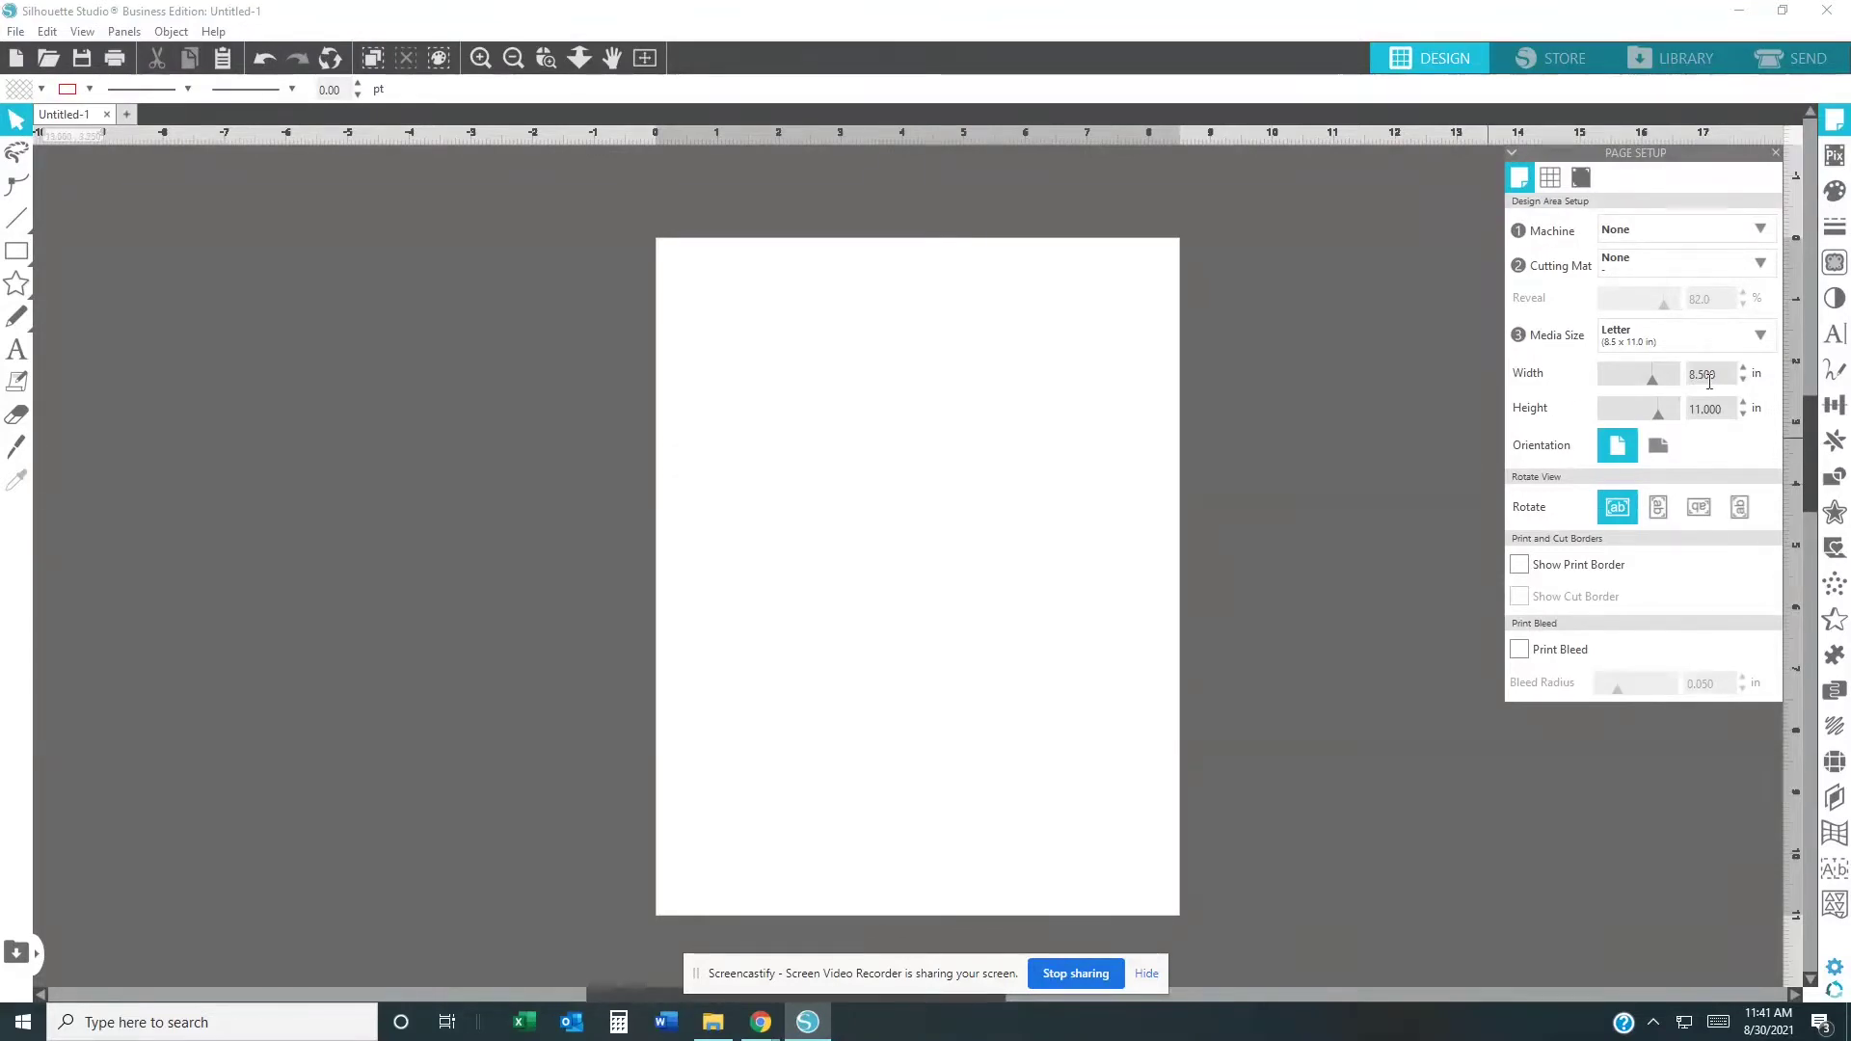
Step: Set a custom page size of 13 in wide by 19 in high in portrait orientation
click(1674, 376)
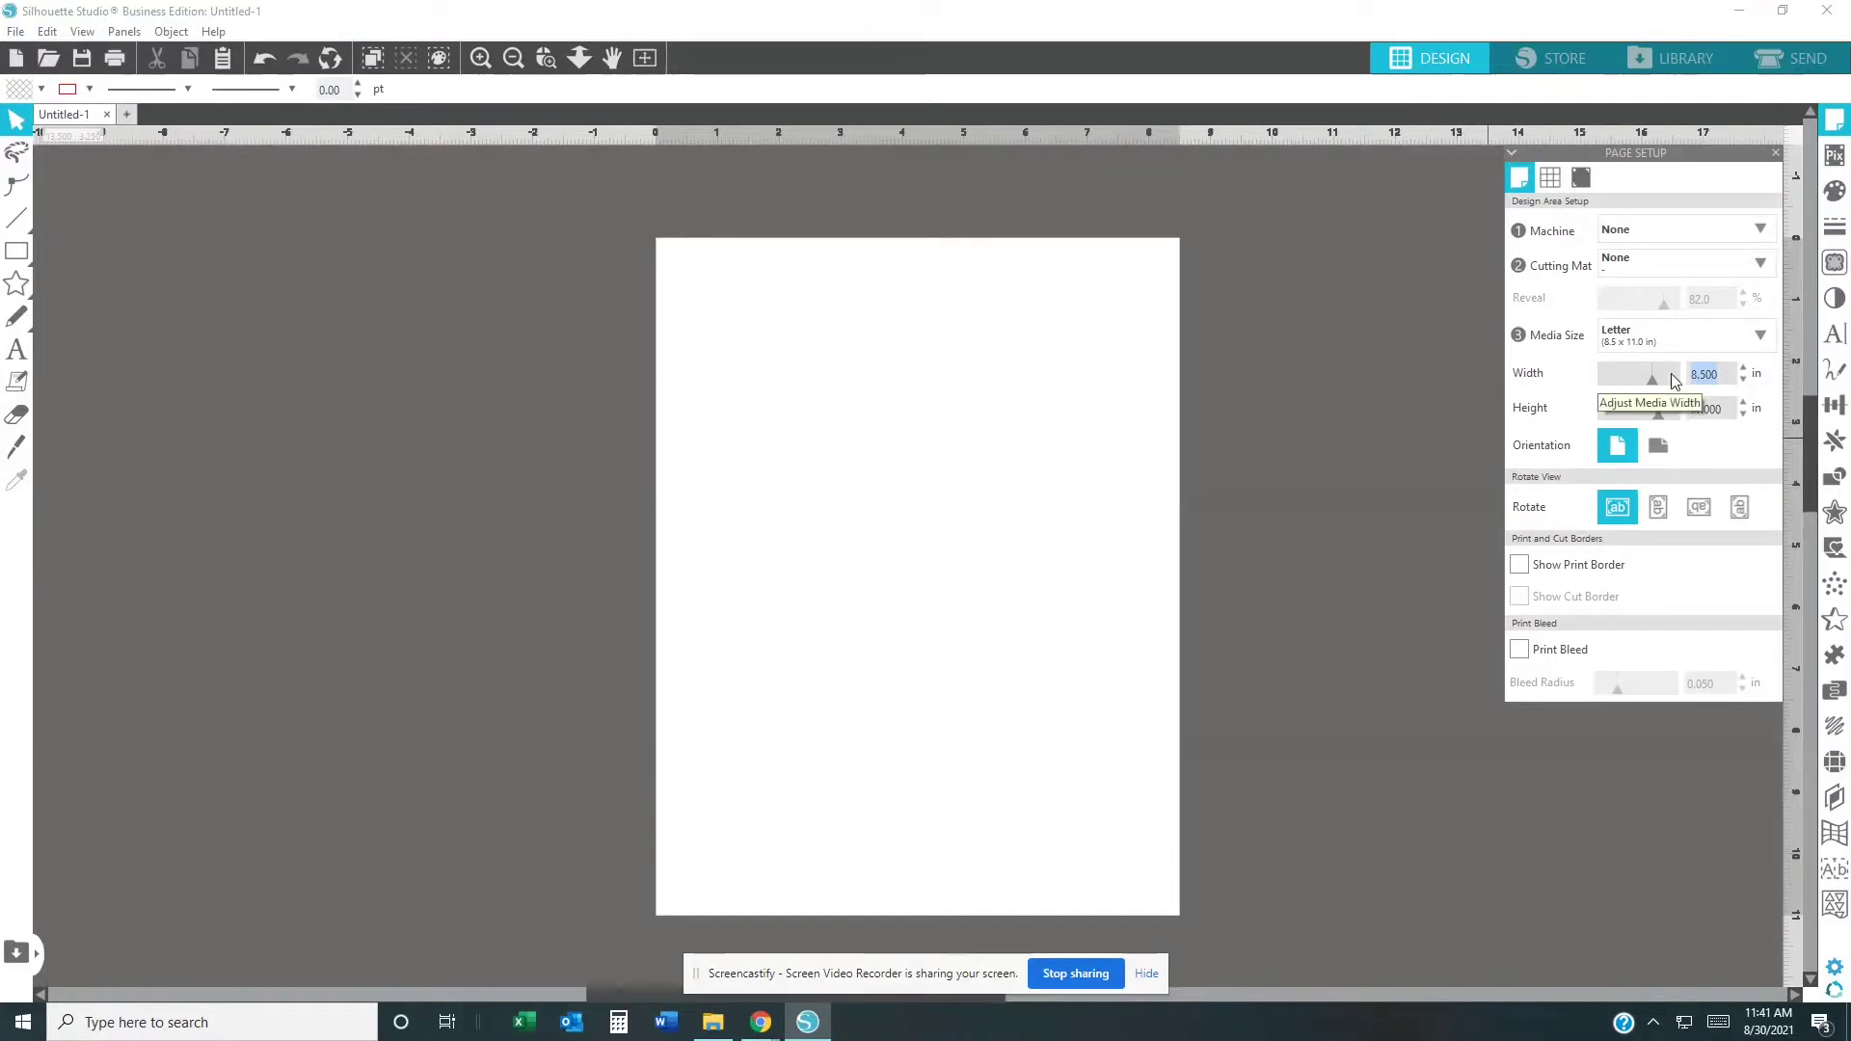
key(BackSpace)
text(13.00)
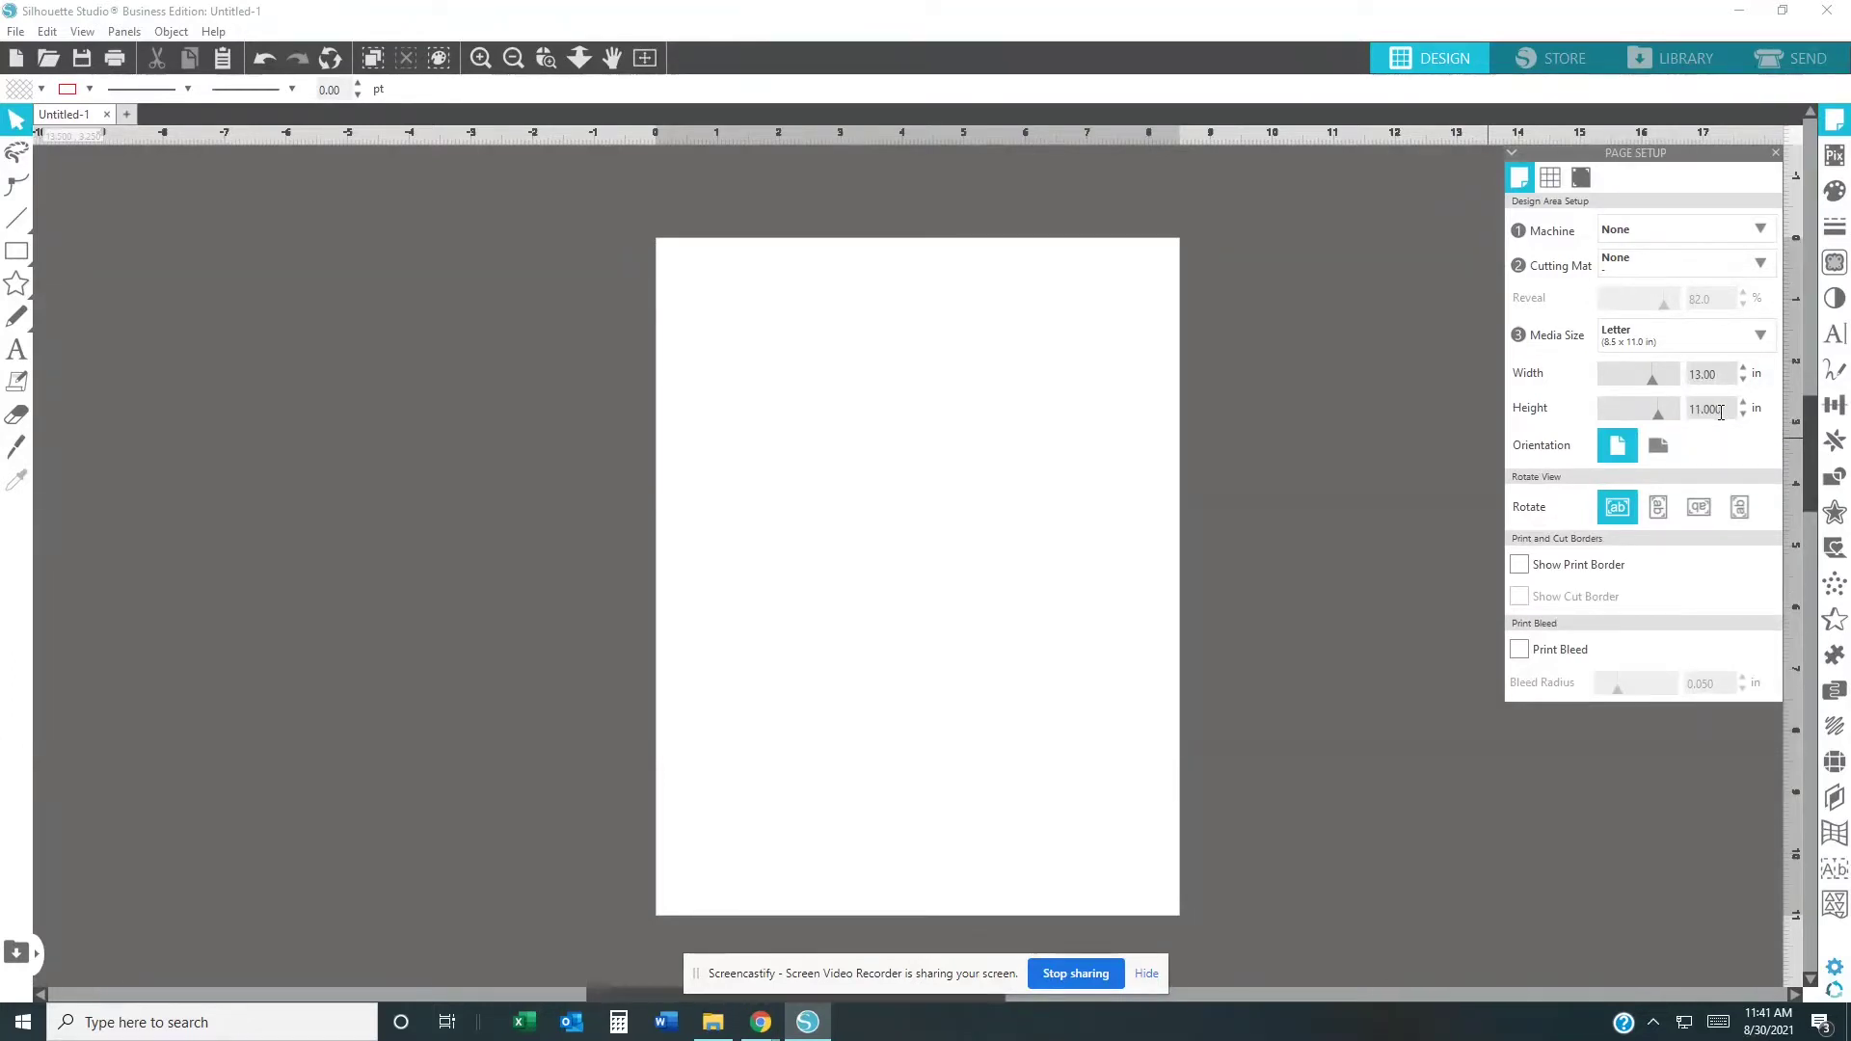
click(1720, 413)
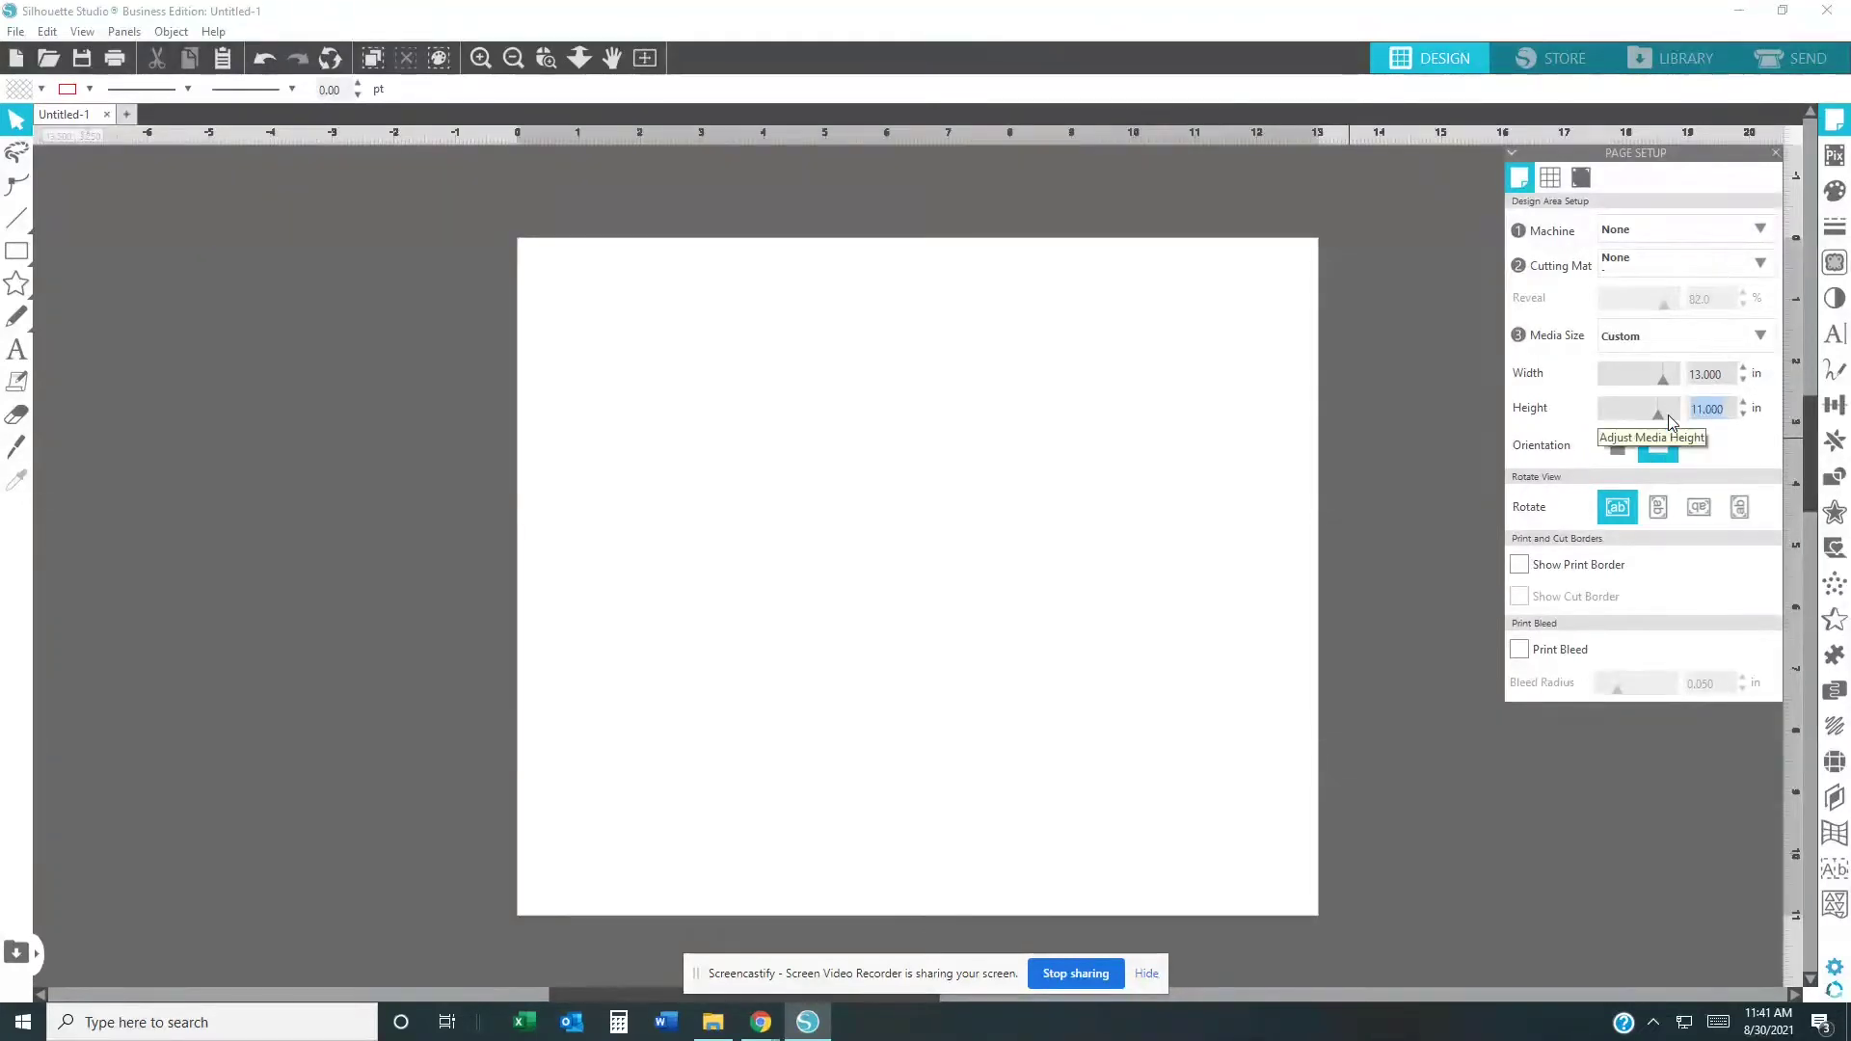
key(BackSpace)
text(19.00)
key(Return)
click(1619, 446)
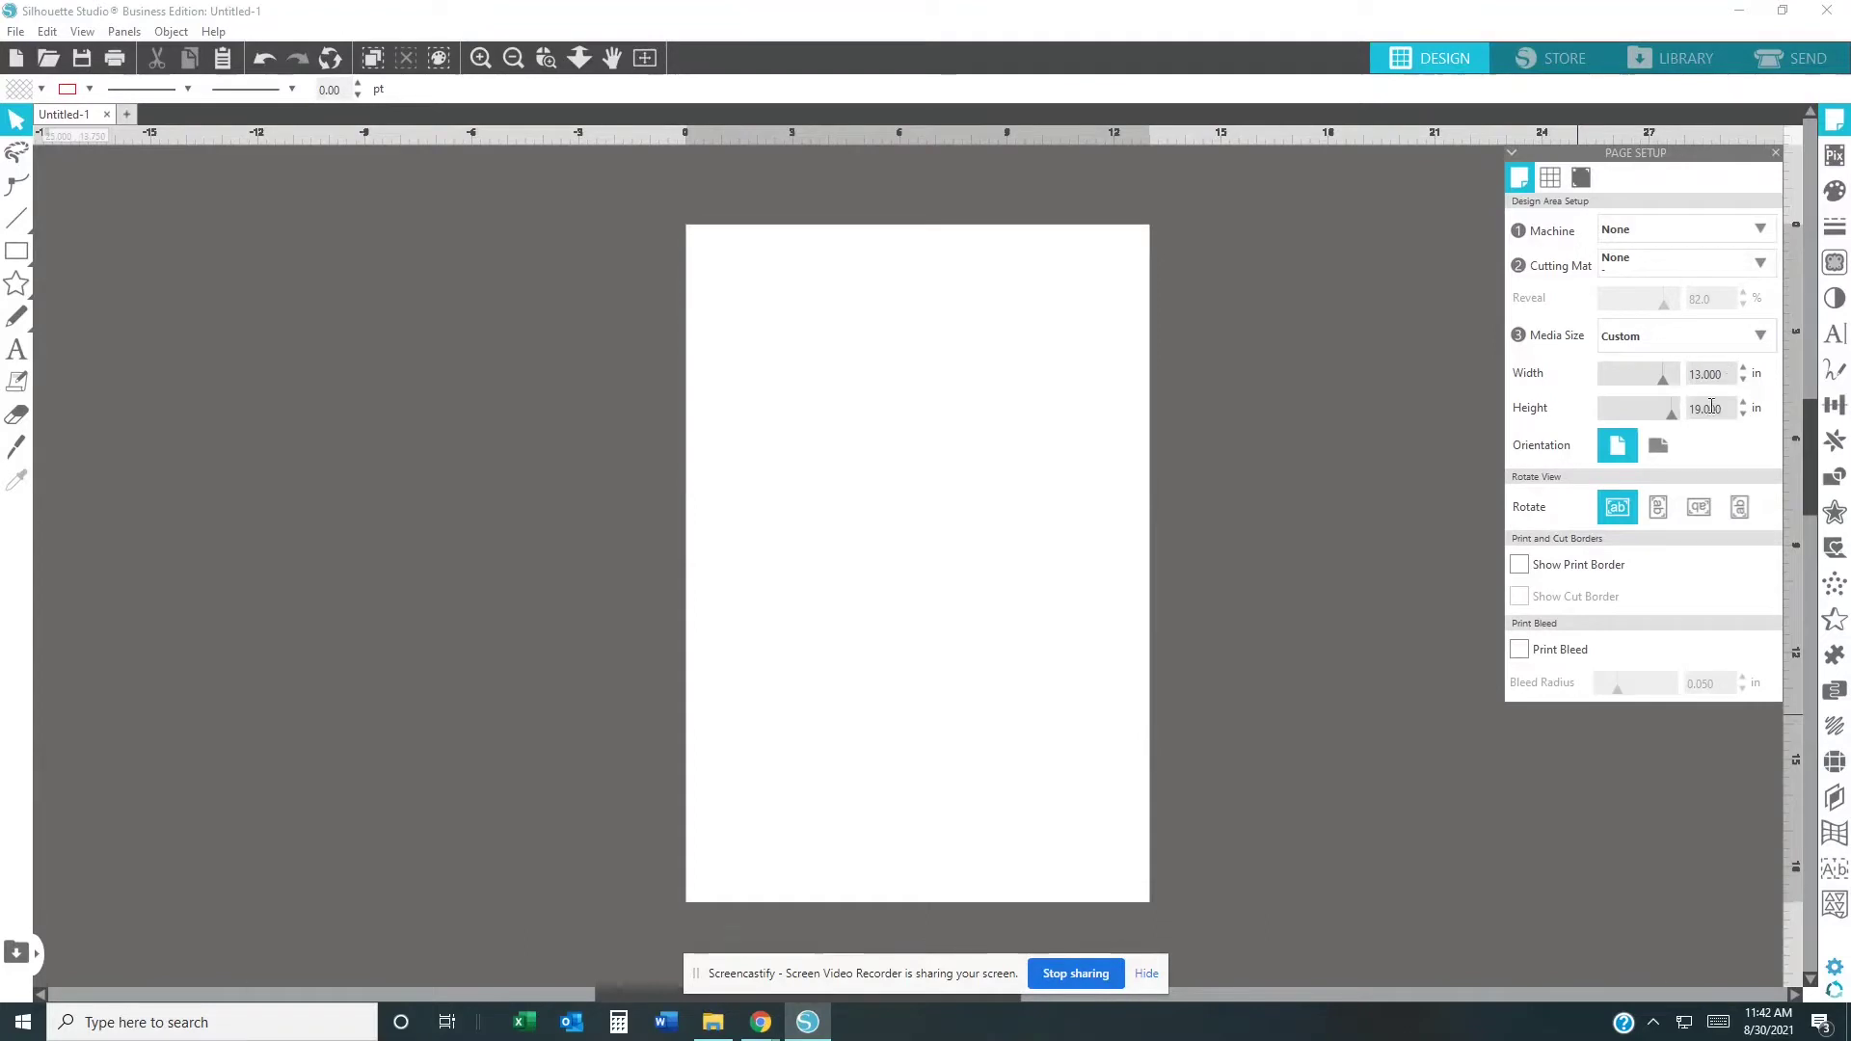
Step: Return the media size to Letter and show the print border on the page
click(1671, 344)
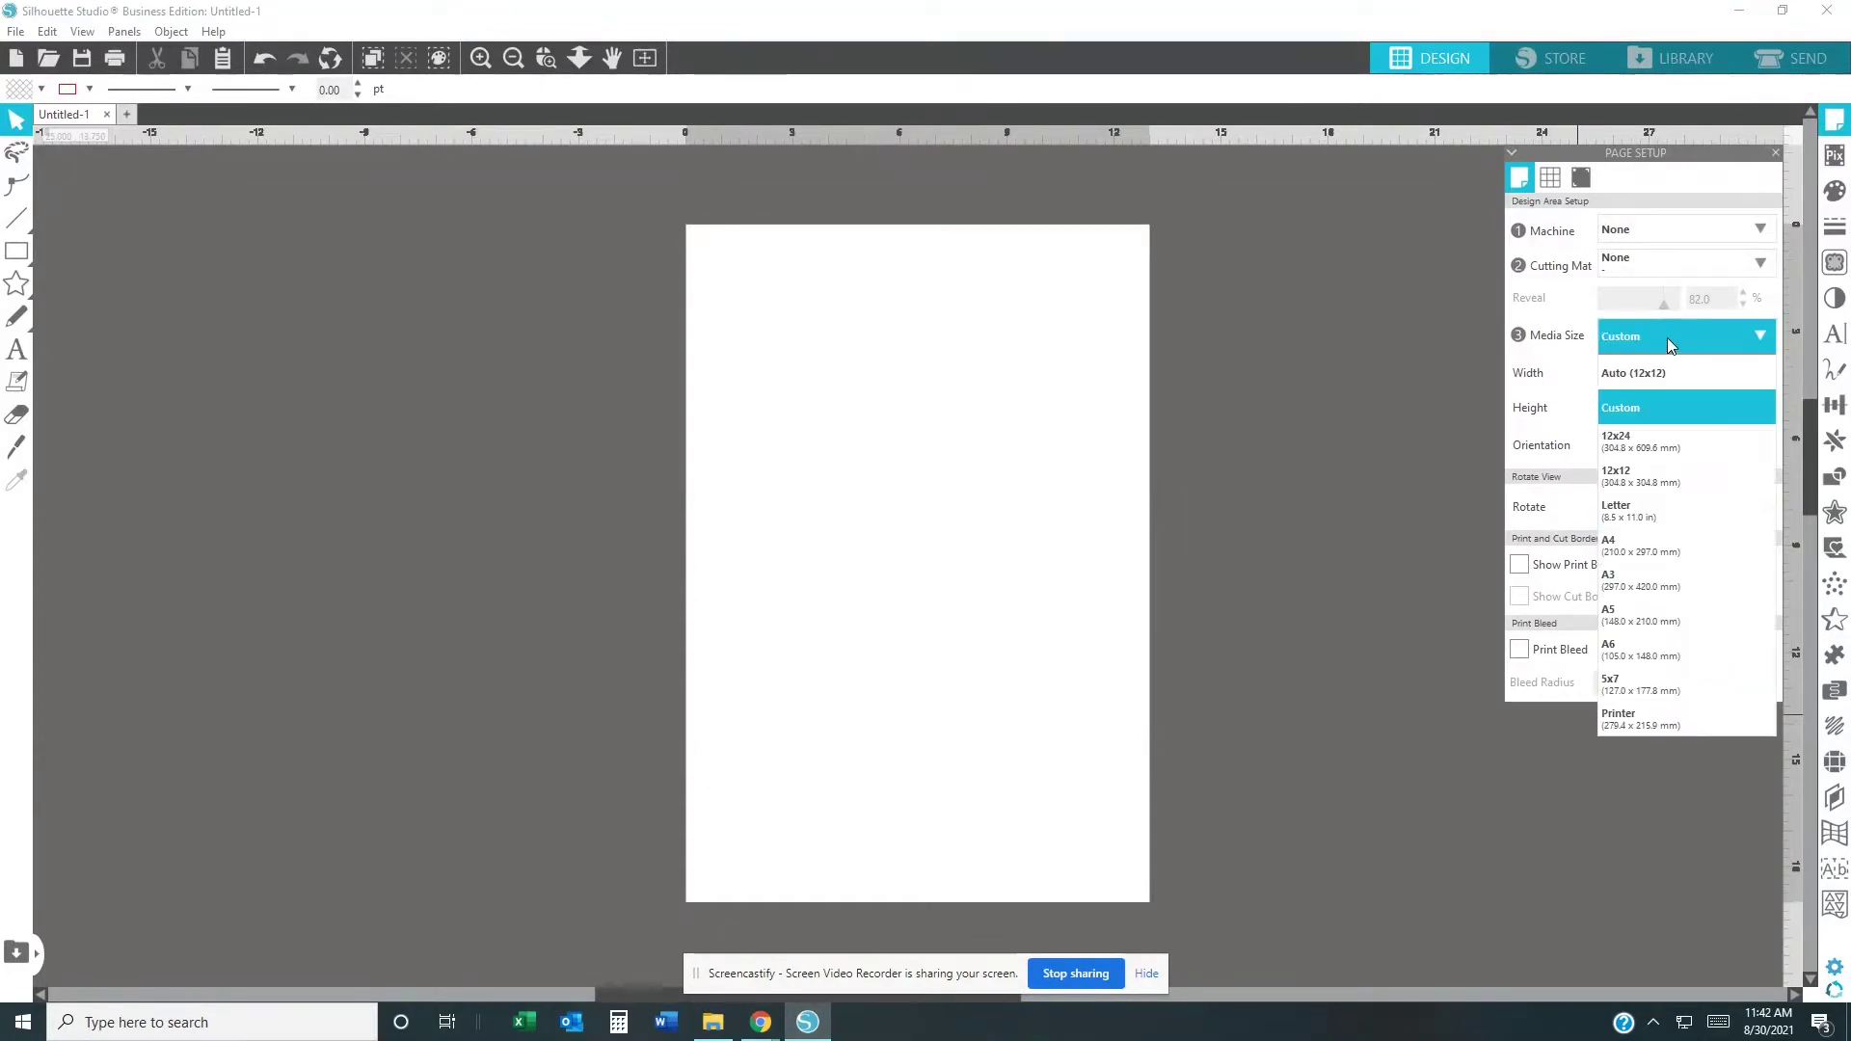
click(1653, 513)
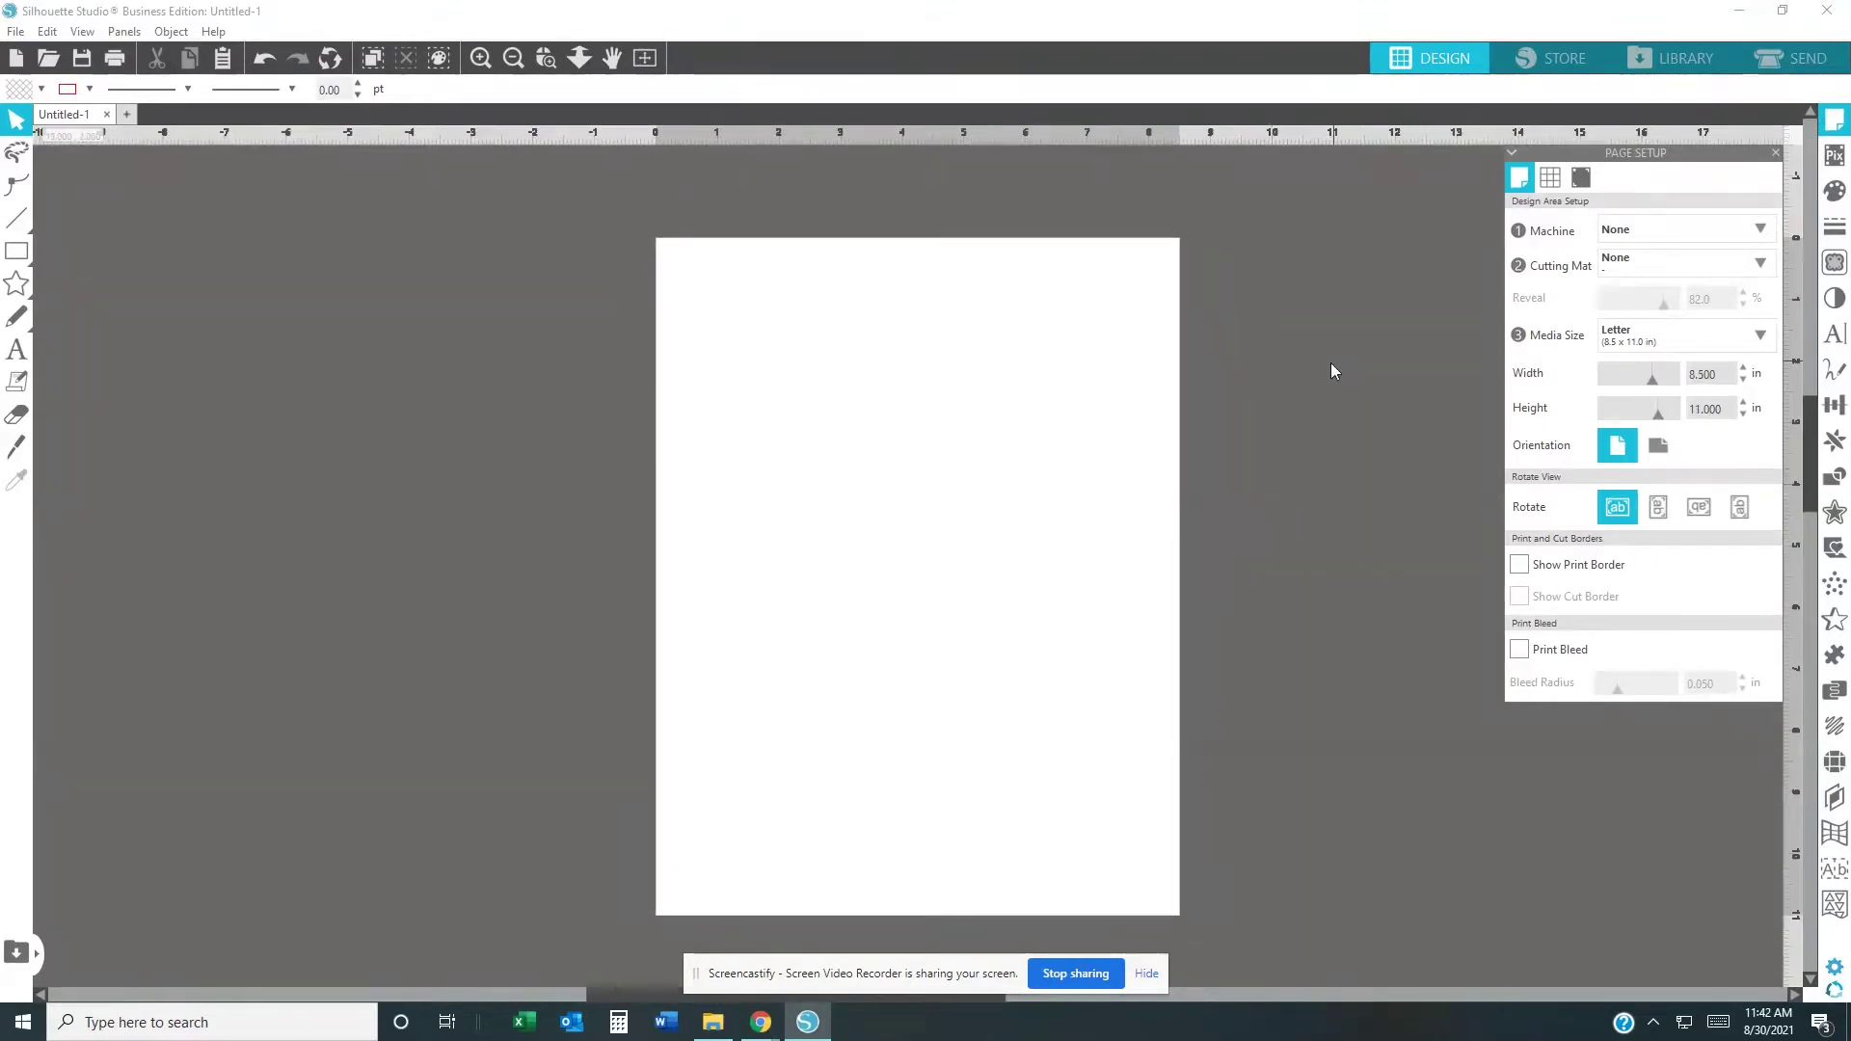
scroll(1333, 372, down, 1)
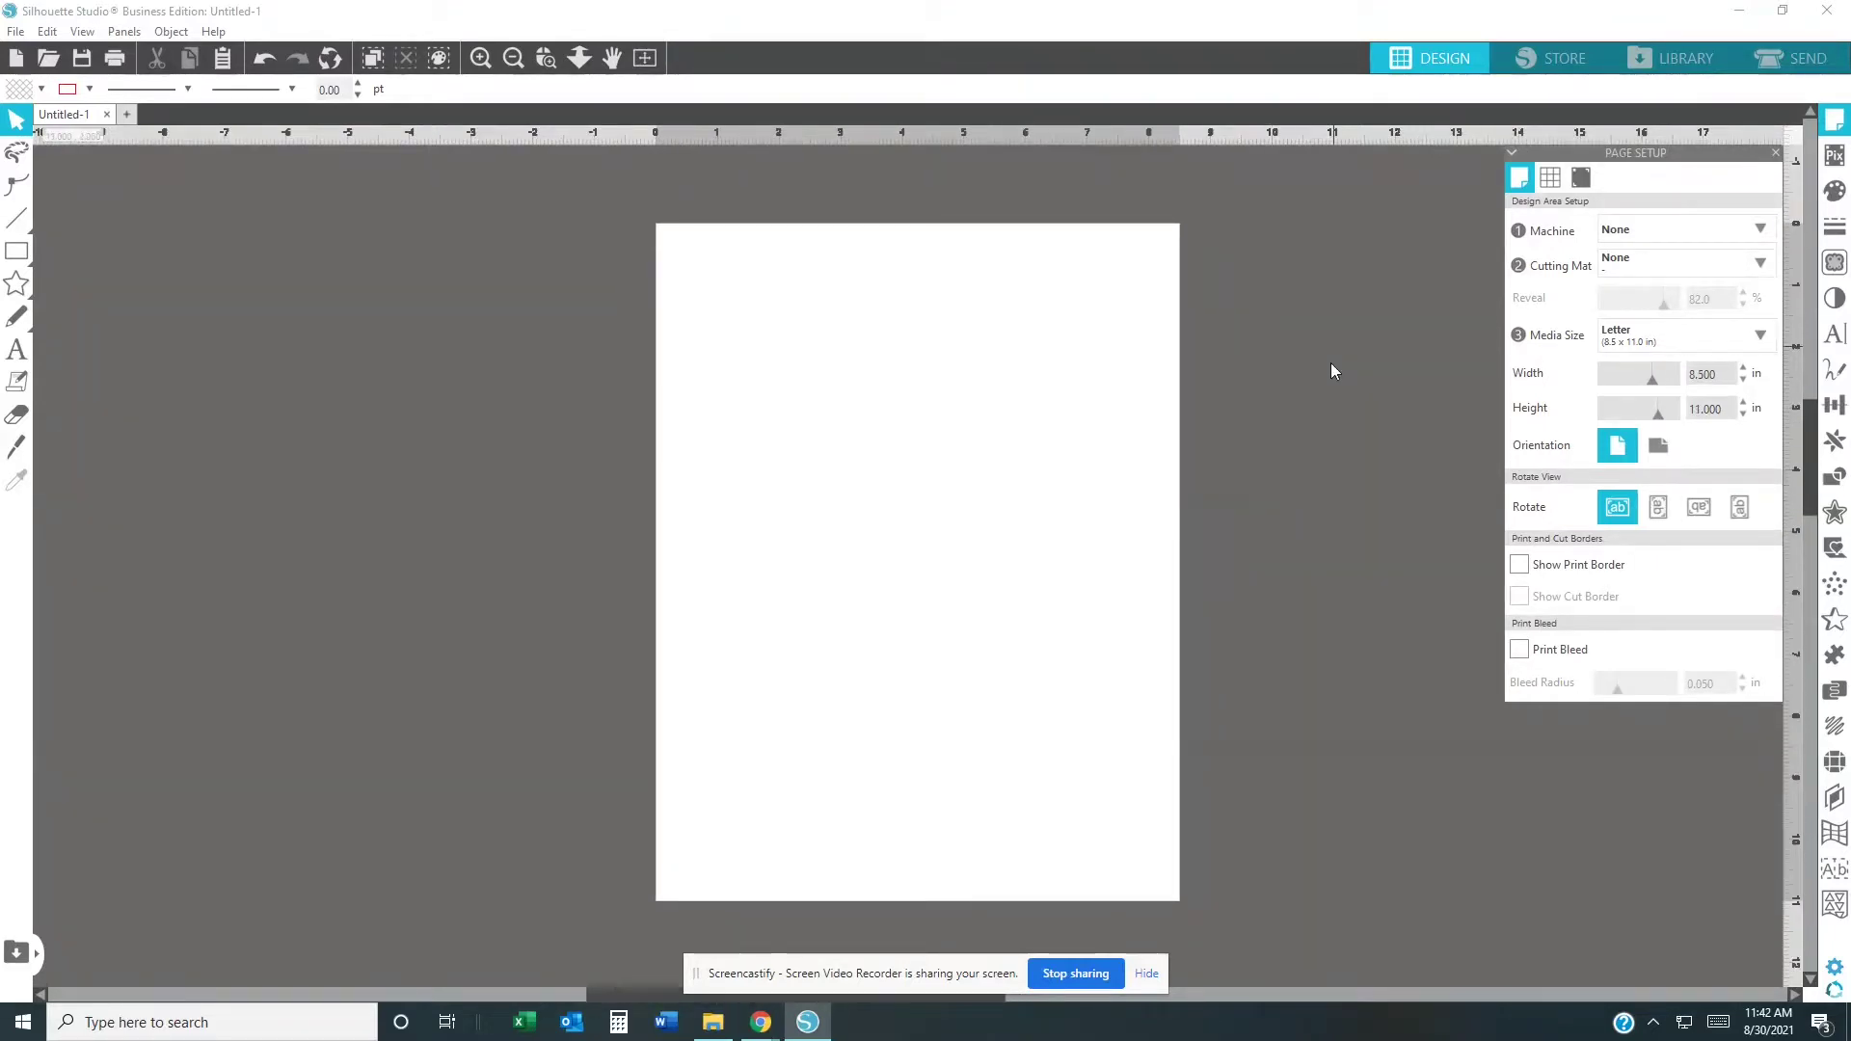
click(1519, 566)
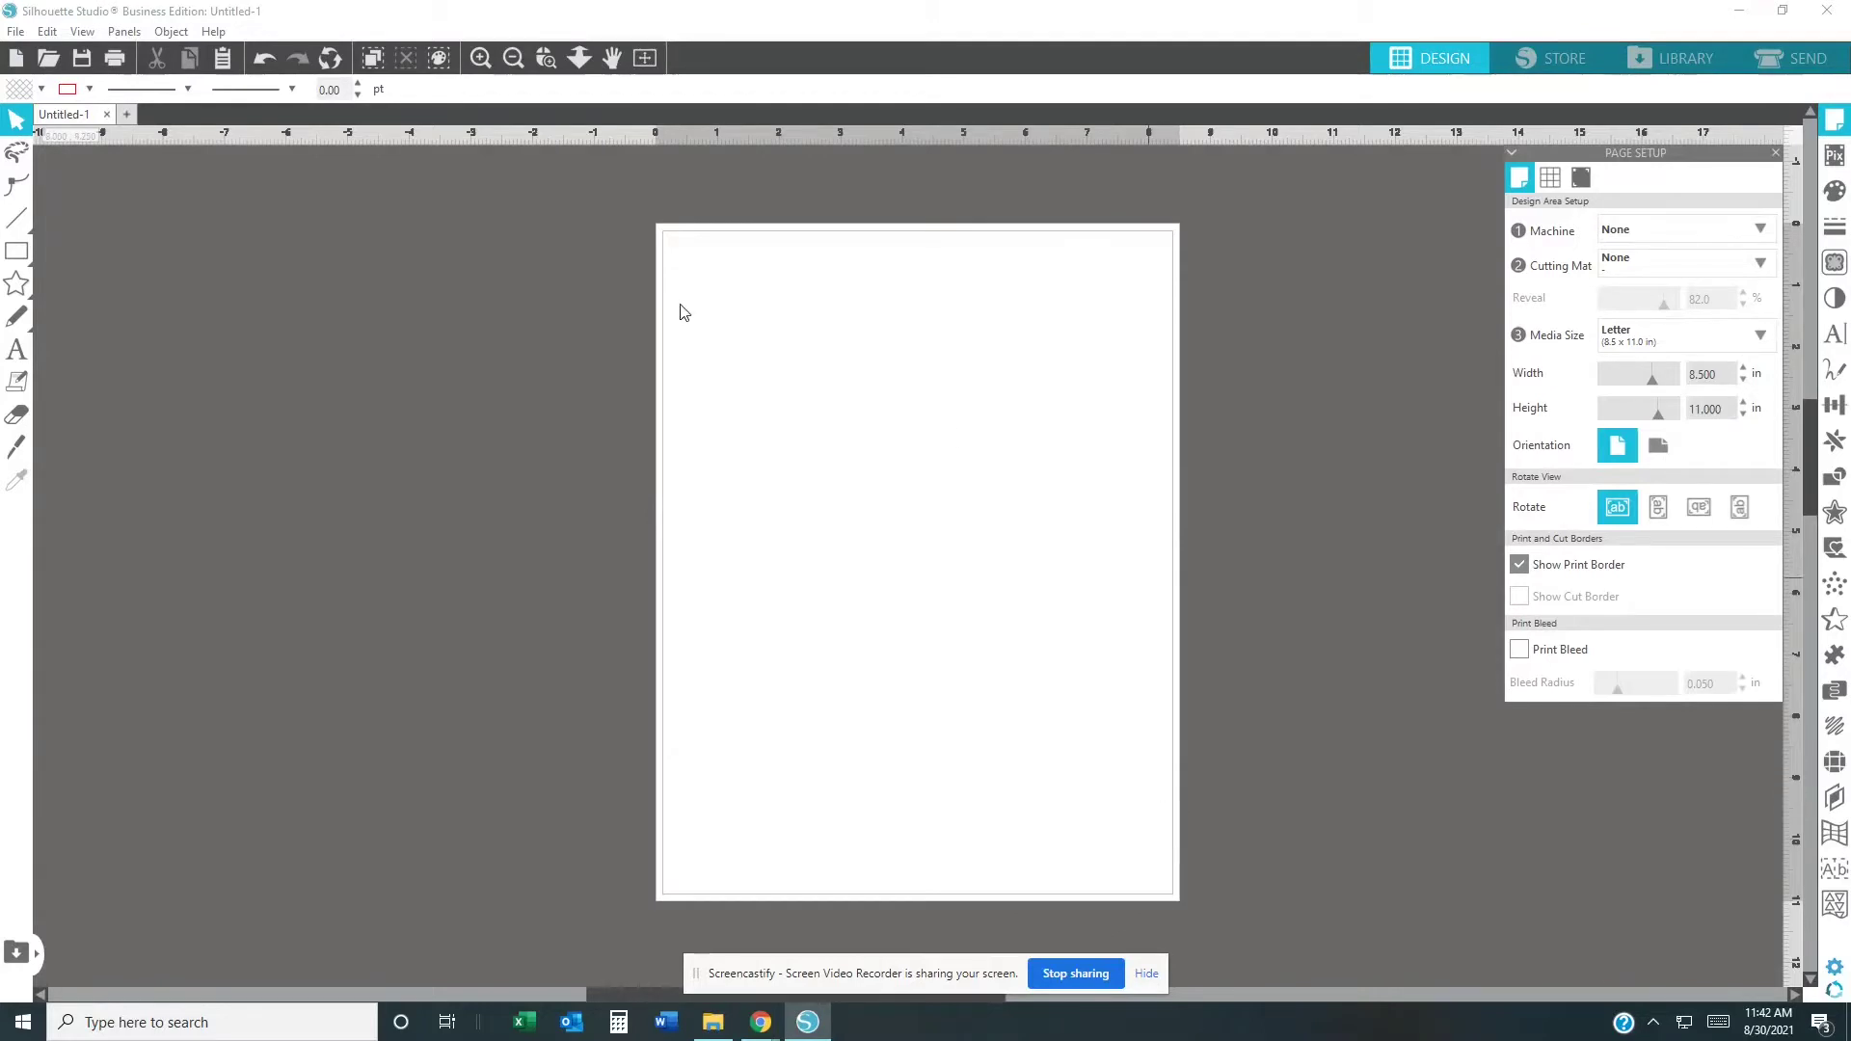
Step: Merge the "Miami hurricanes" image from the Downloads folder into the current design
click(14, 31)
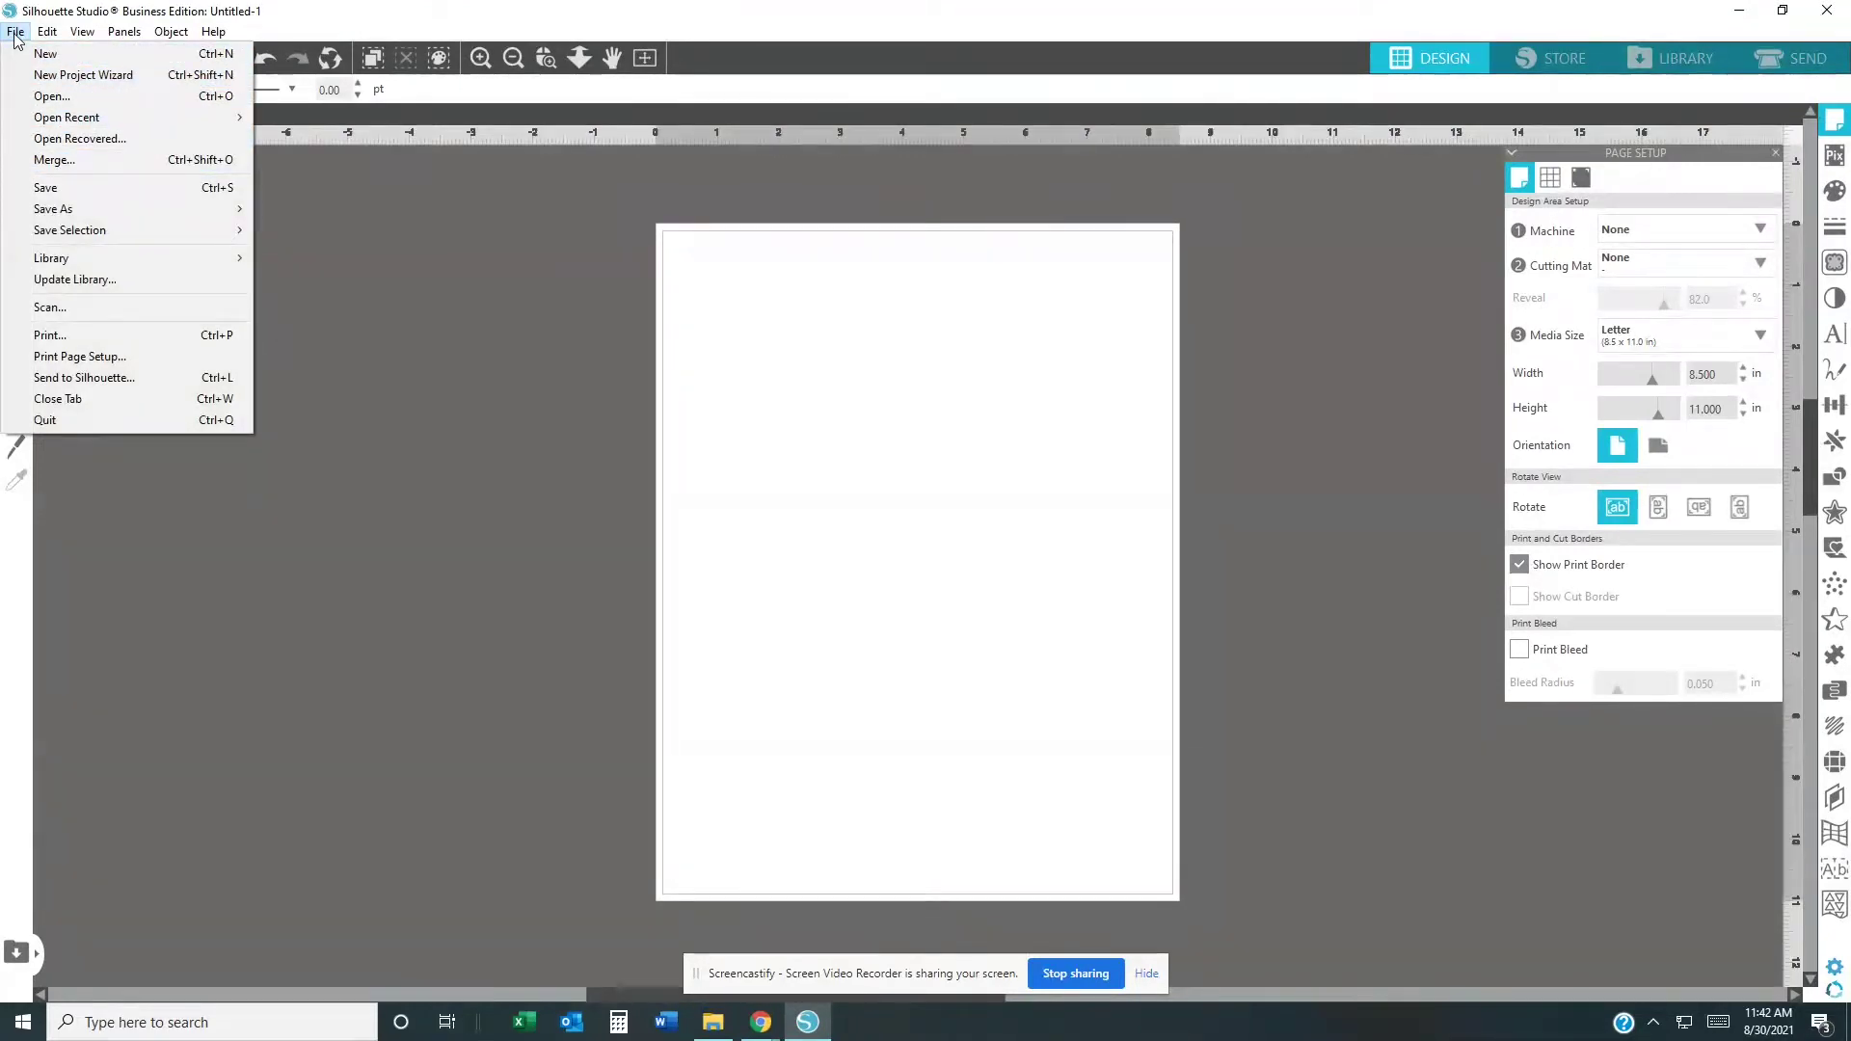
click(43, 166)
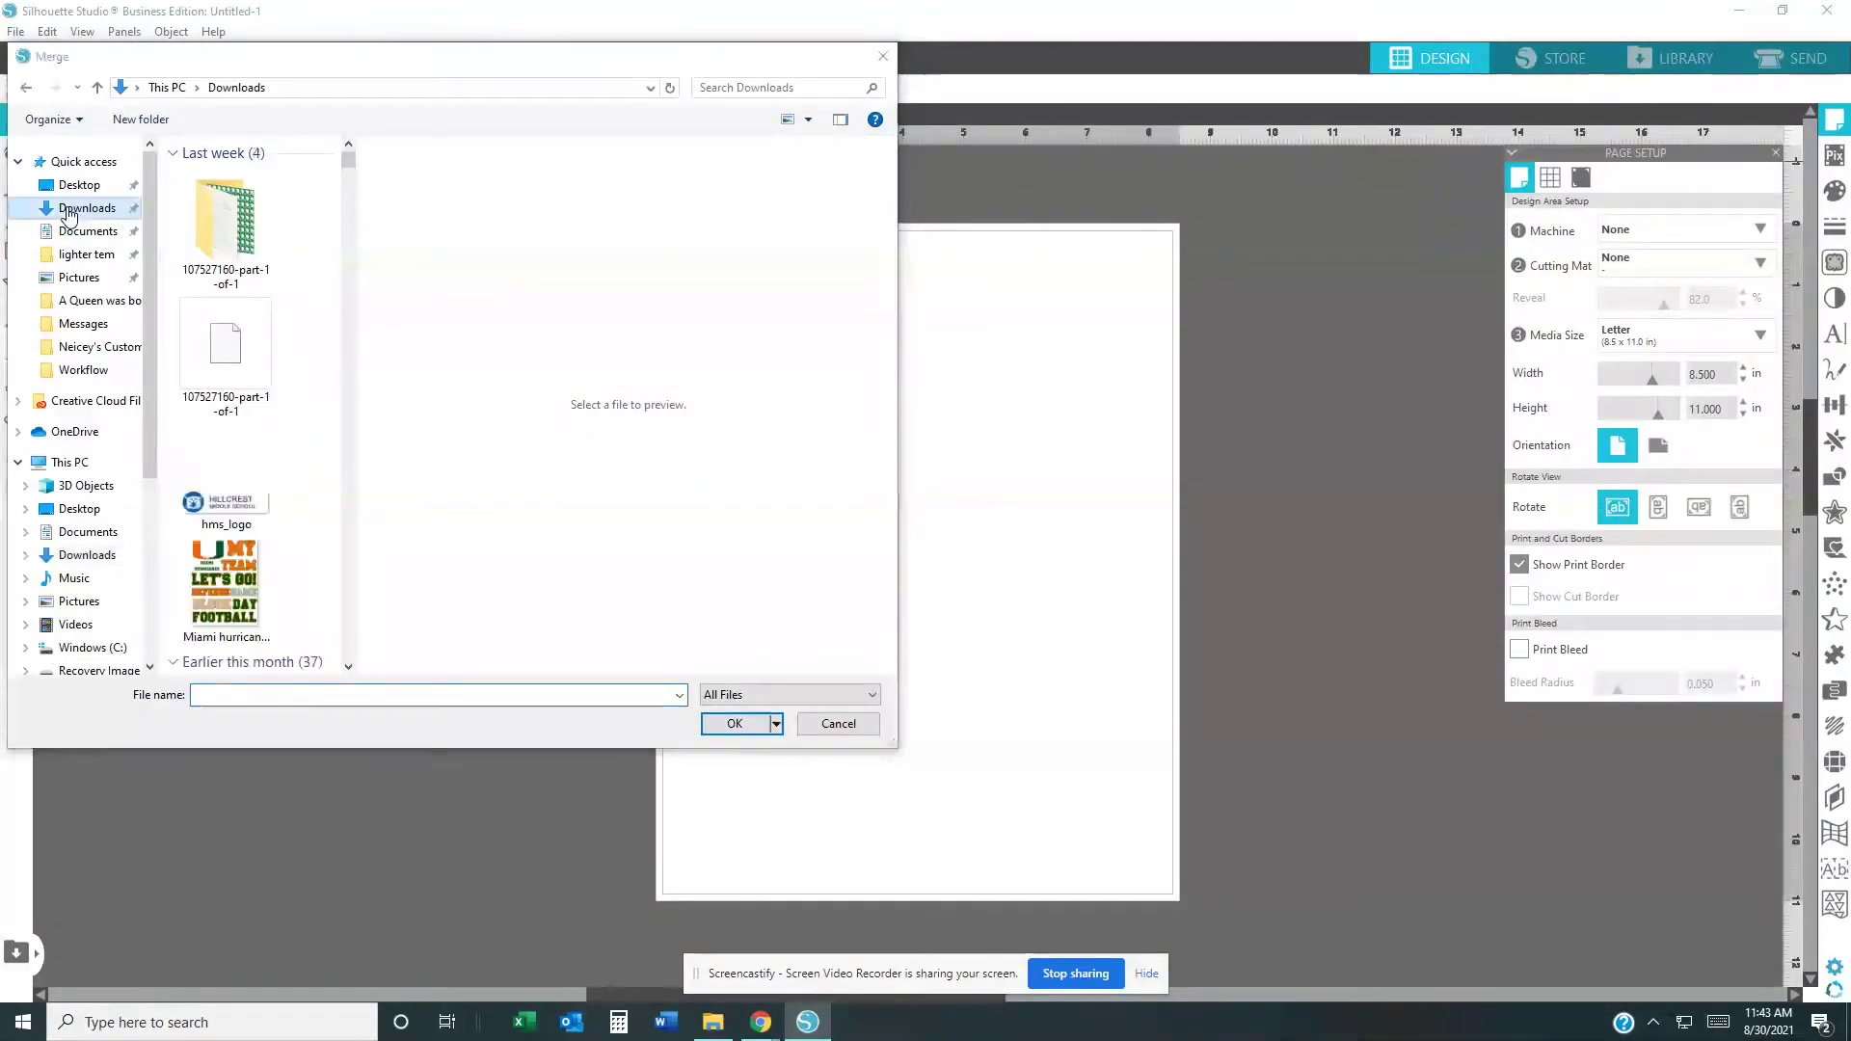
click(138, 210)
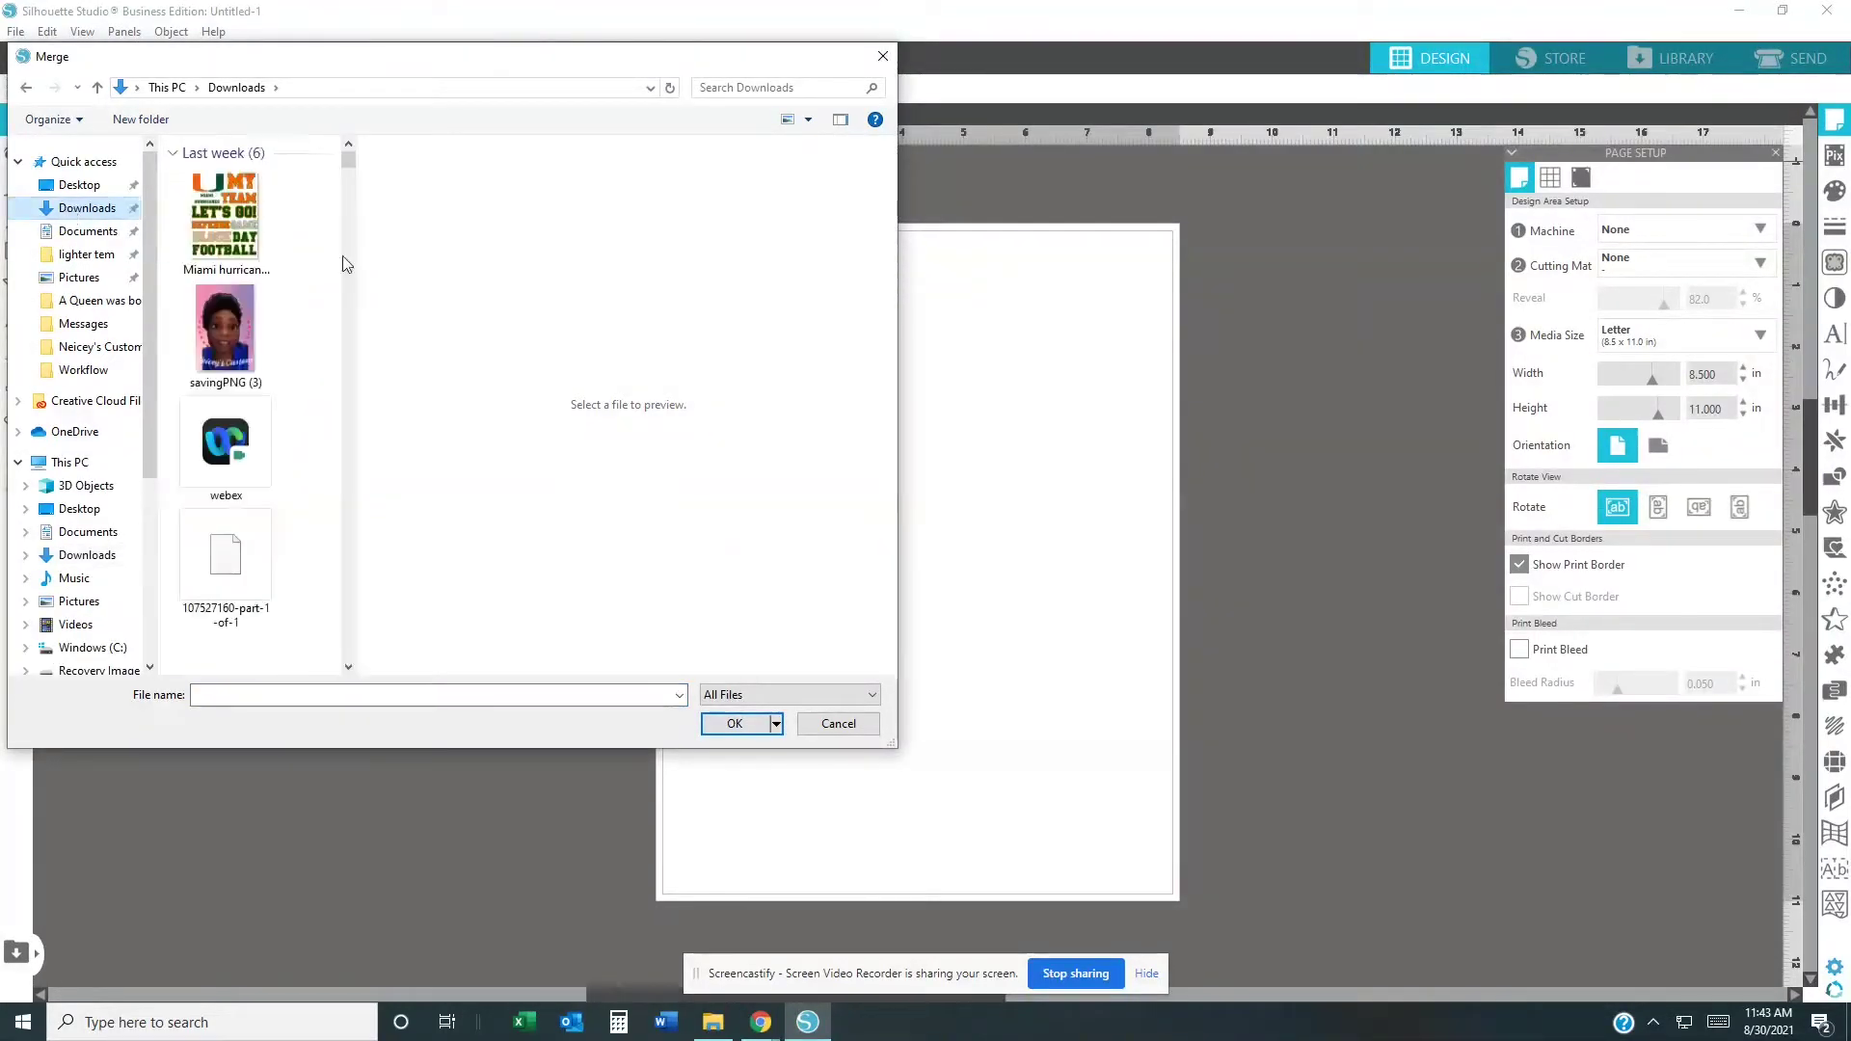
click(214, 207)
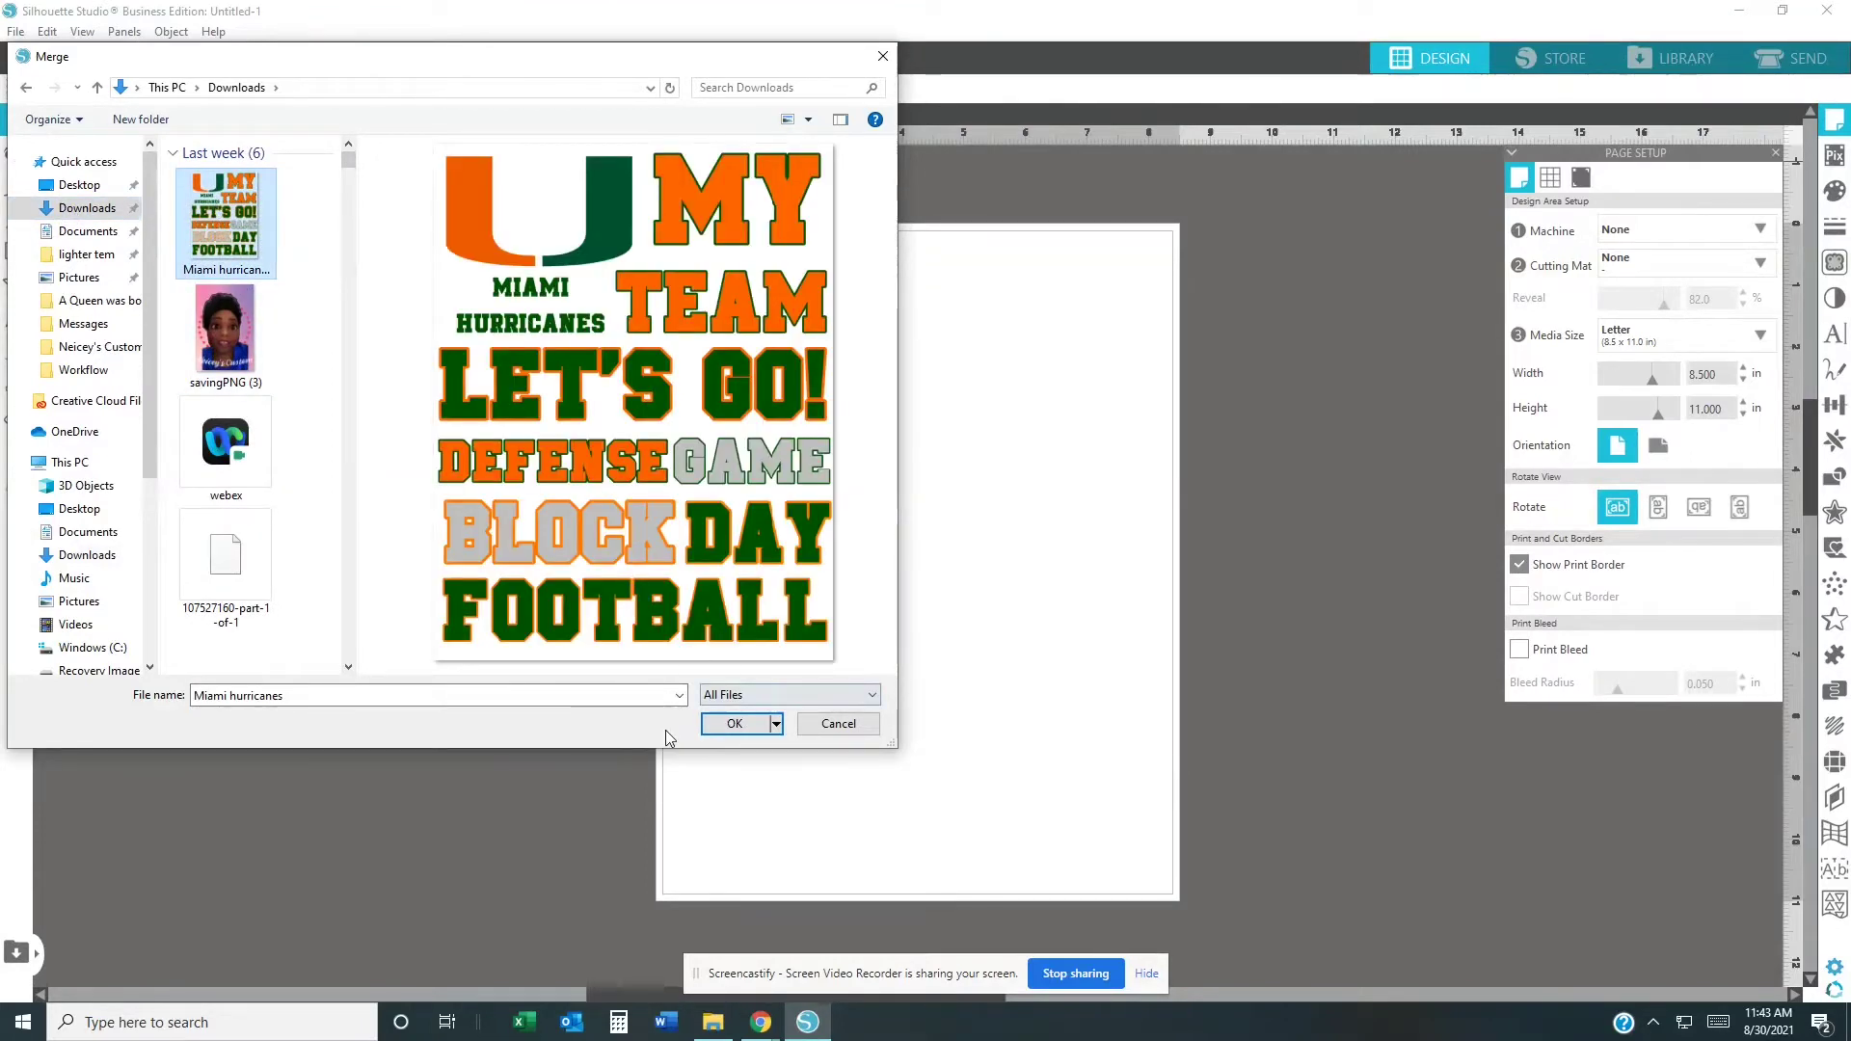
click(735, 725)
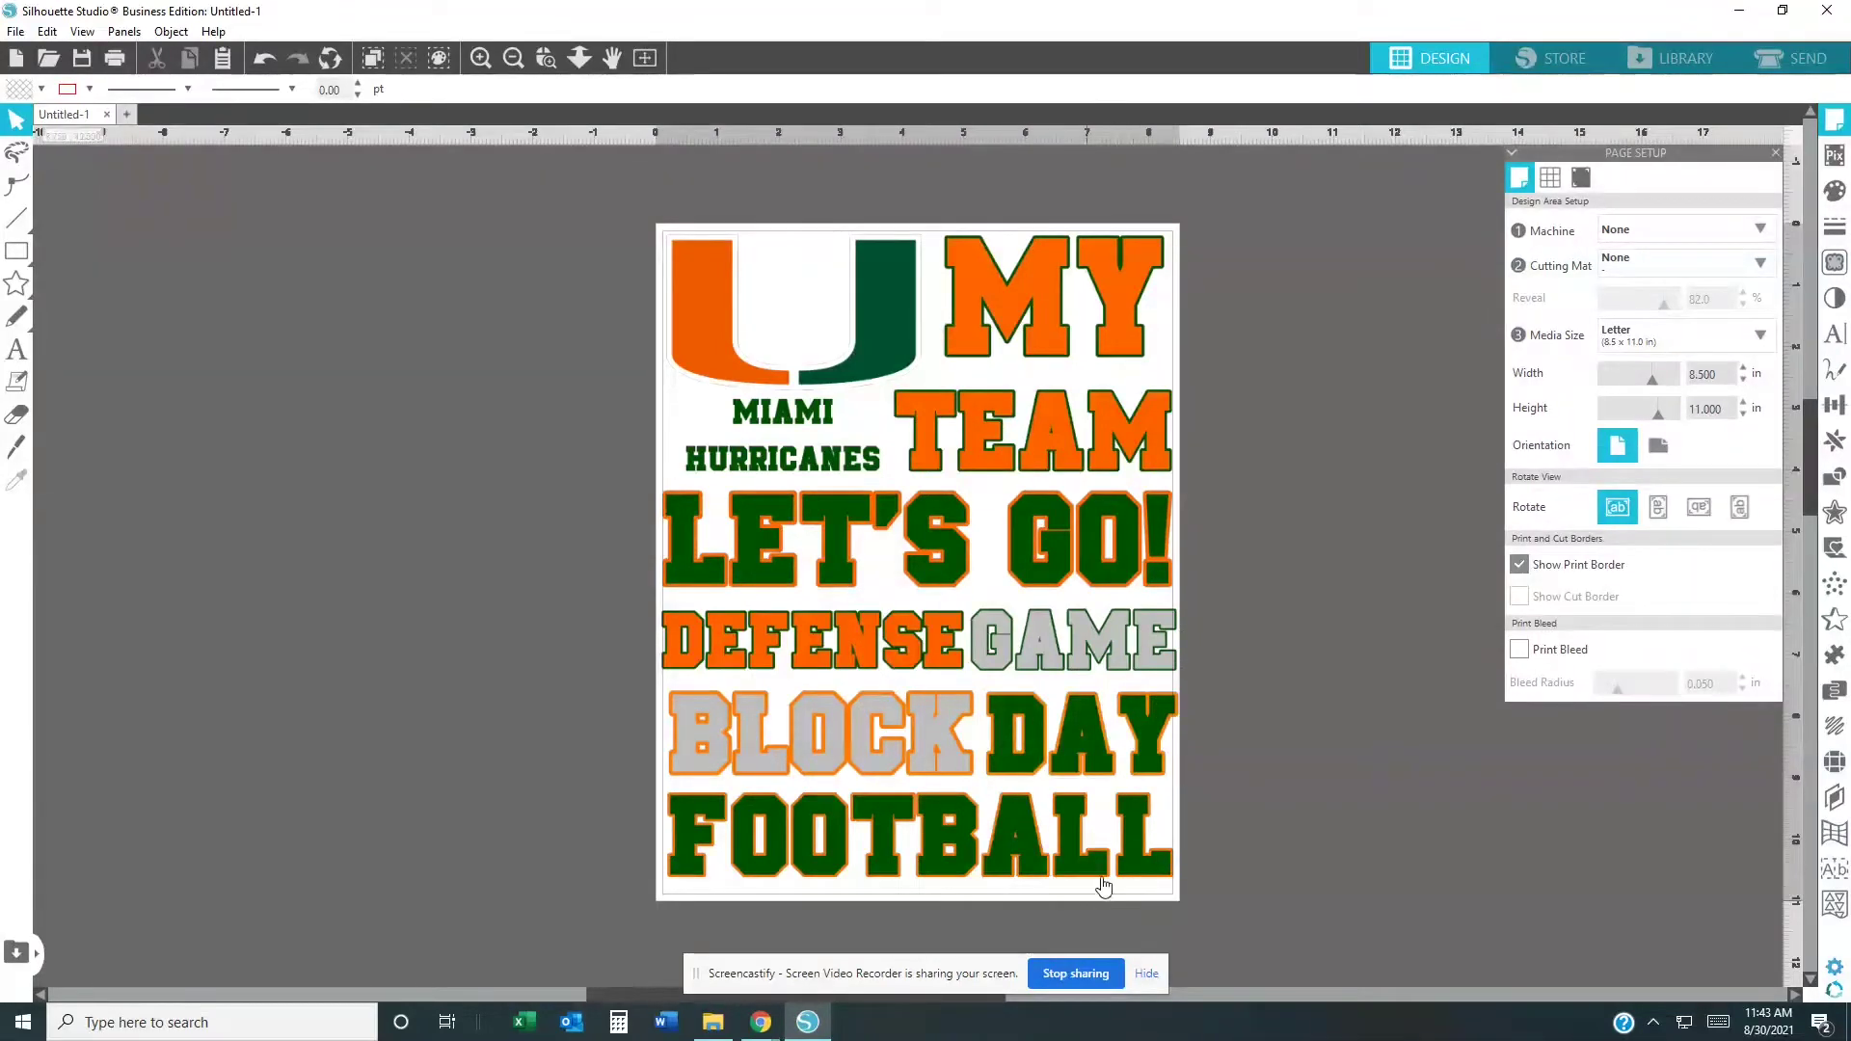
Step: Scale the Miami Hurricanes image proportionally to about 7.49 x 9.69 in and position it inside the print border
click(935, 470)
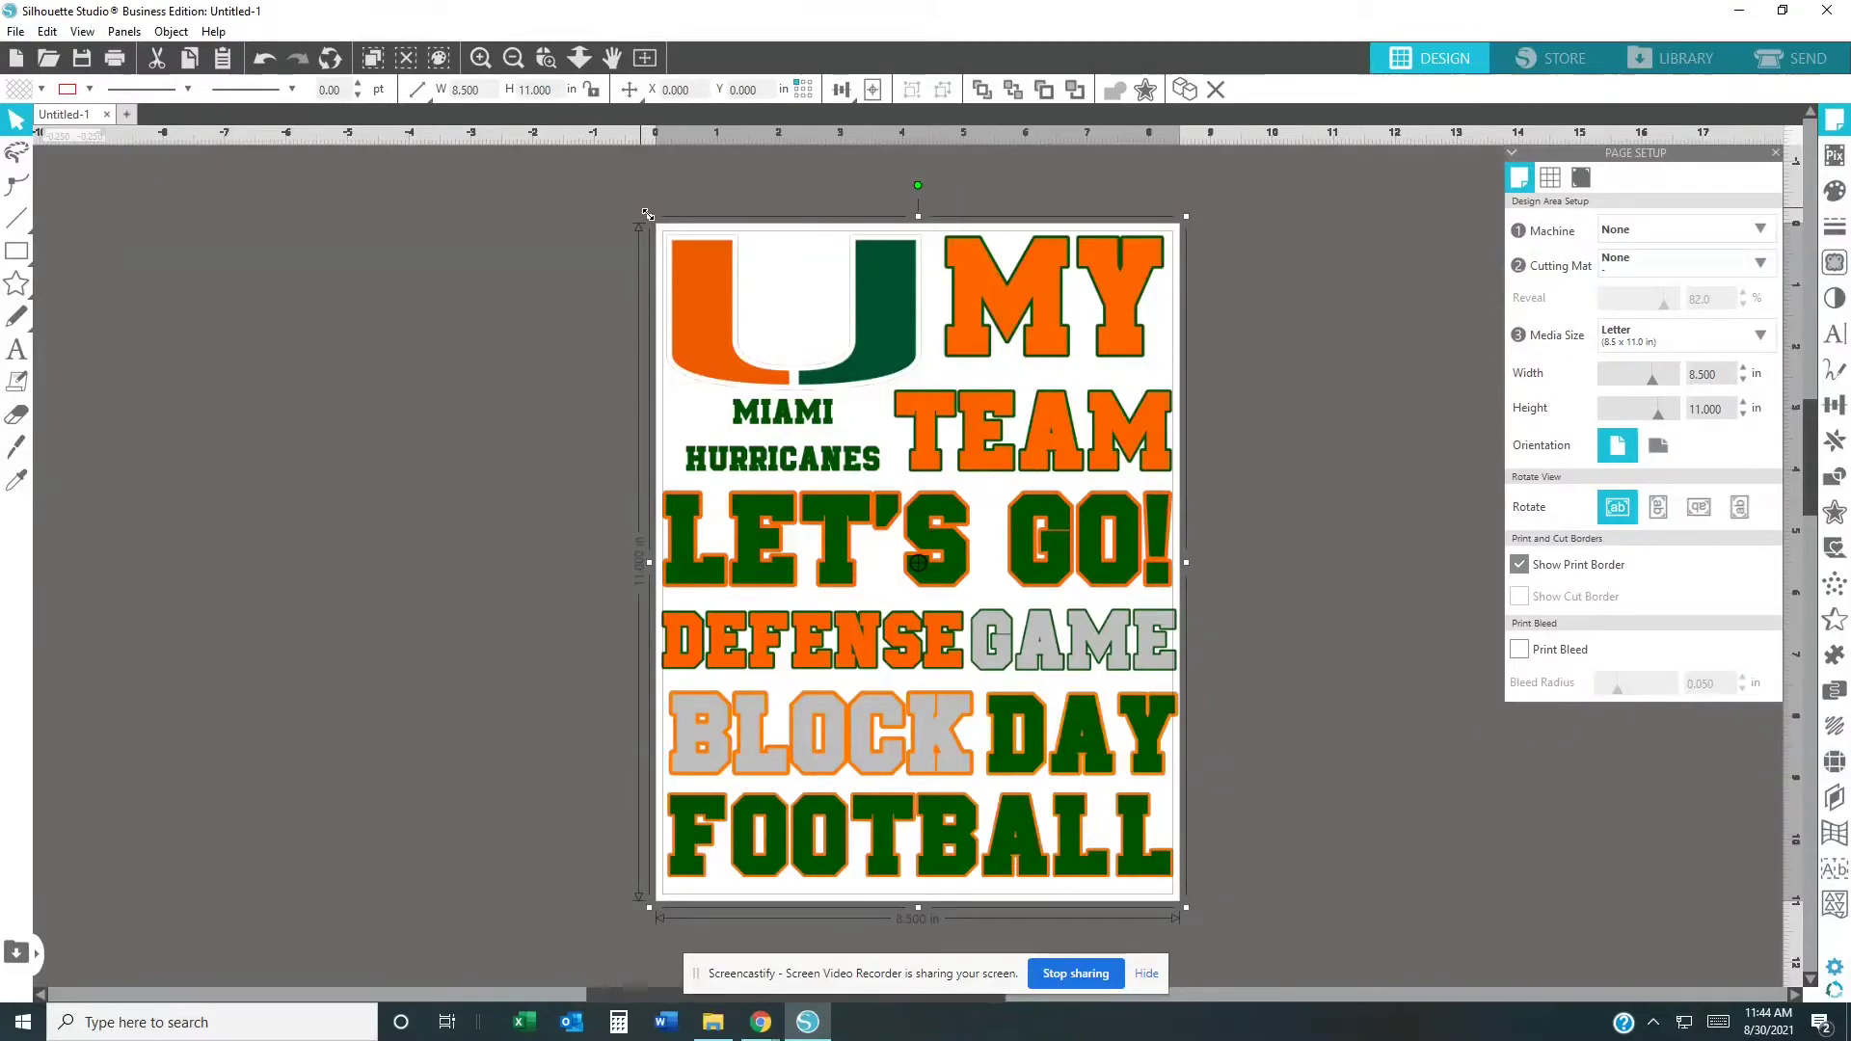
drag(647, 213, 701, 310)
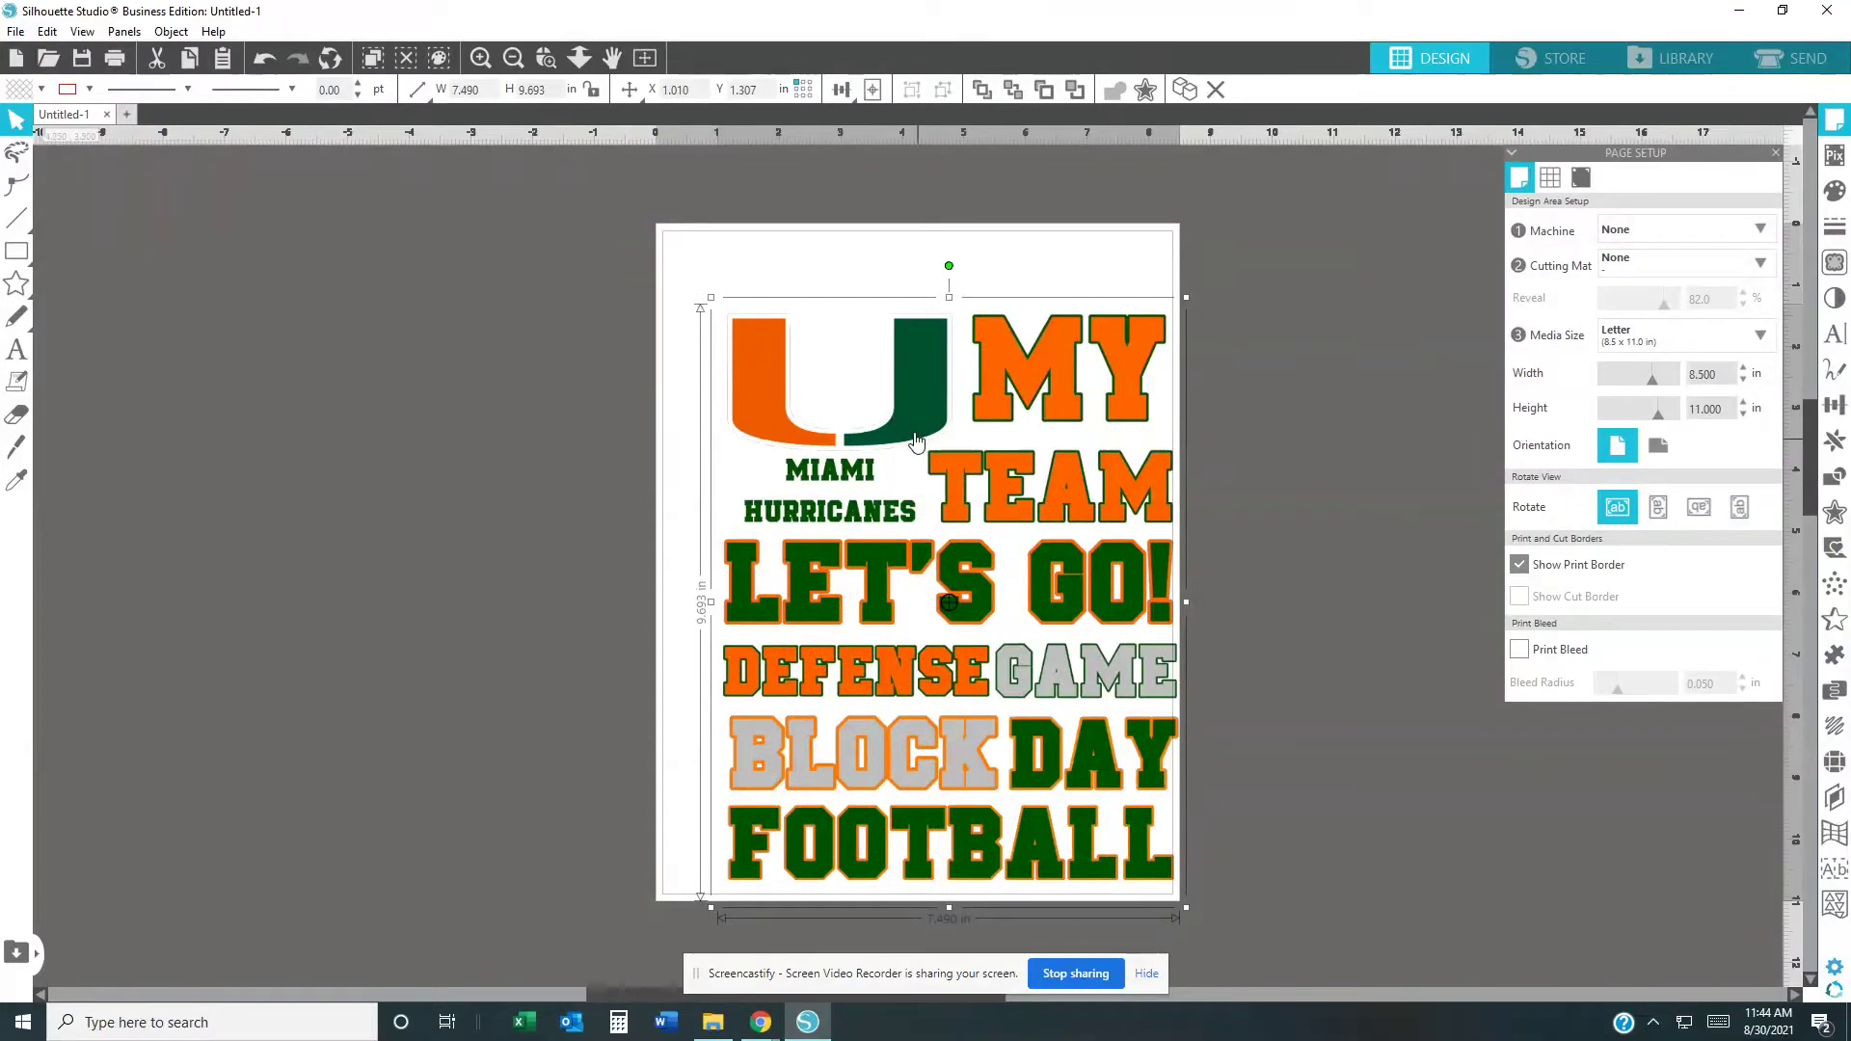
drag(914, 441, 890, 404)
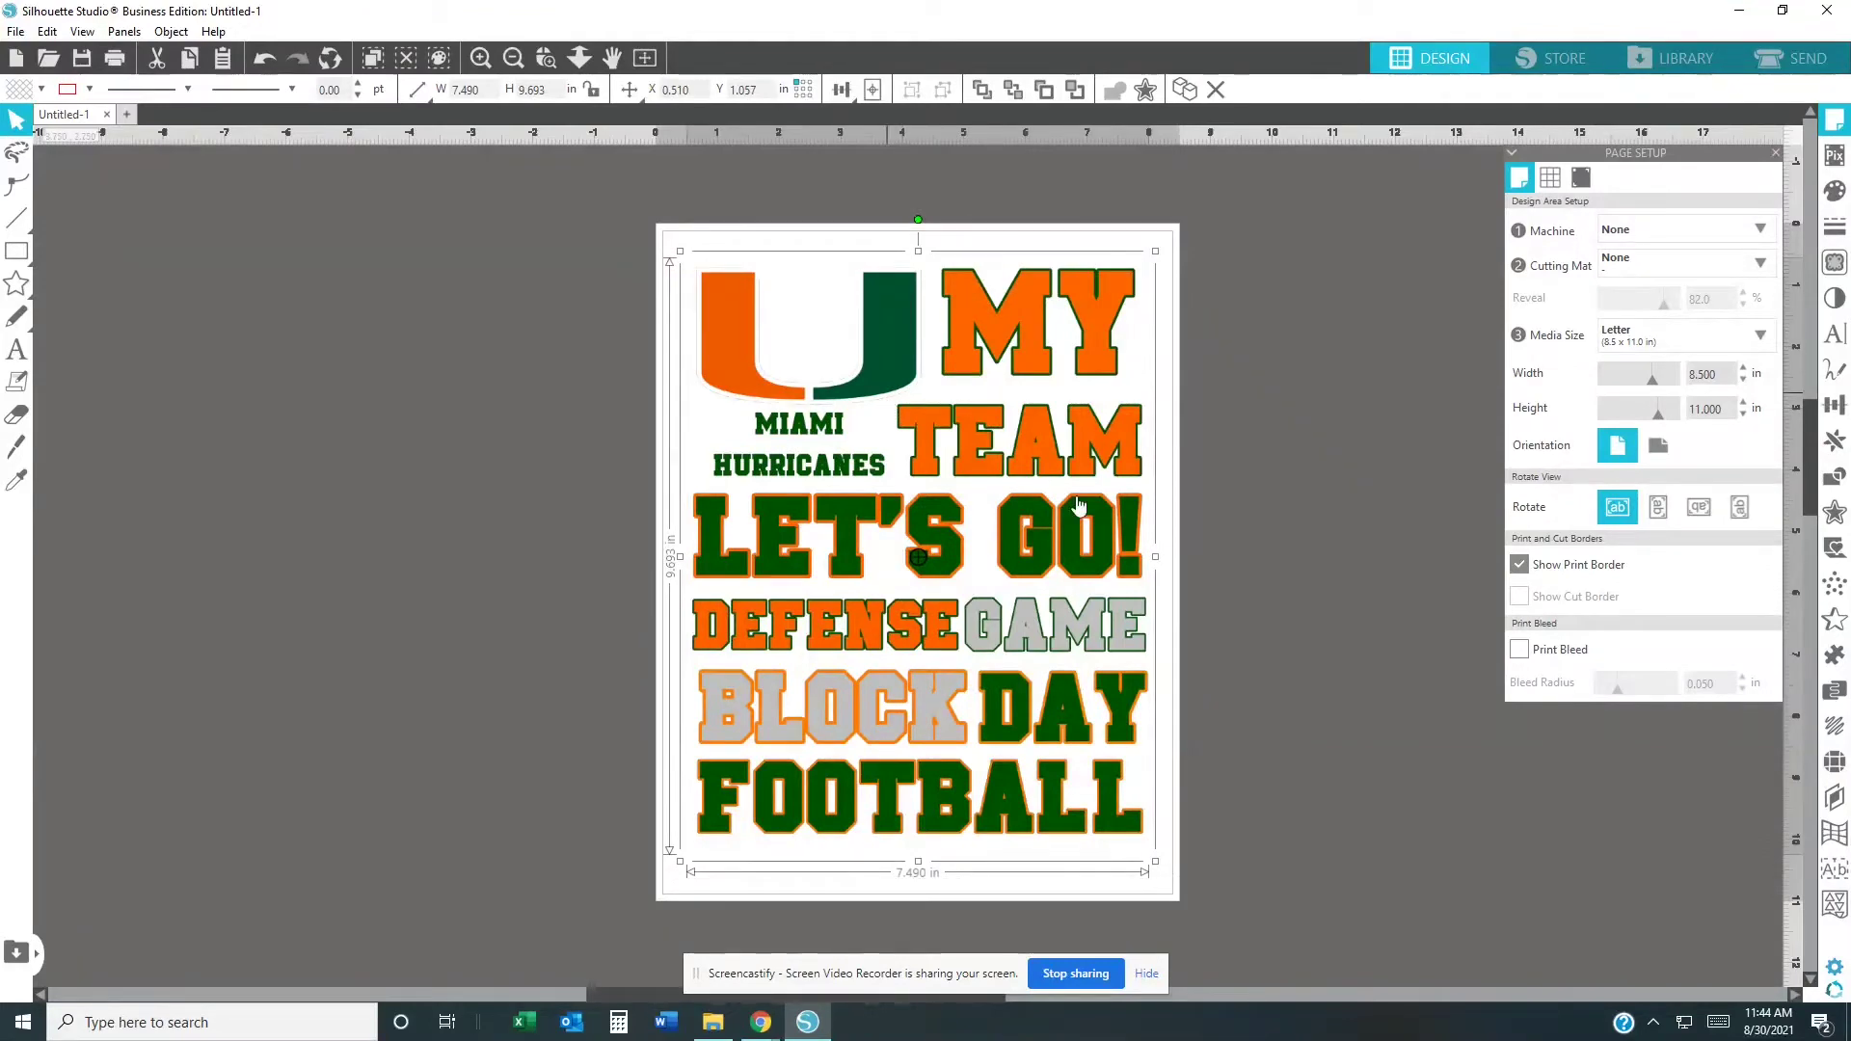
click(1265, 586)
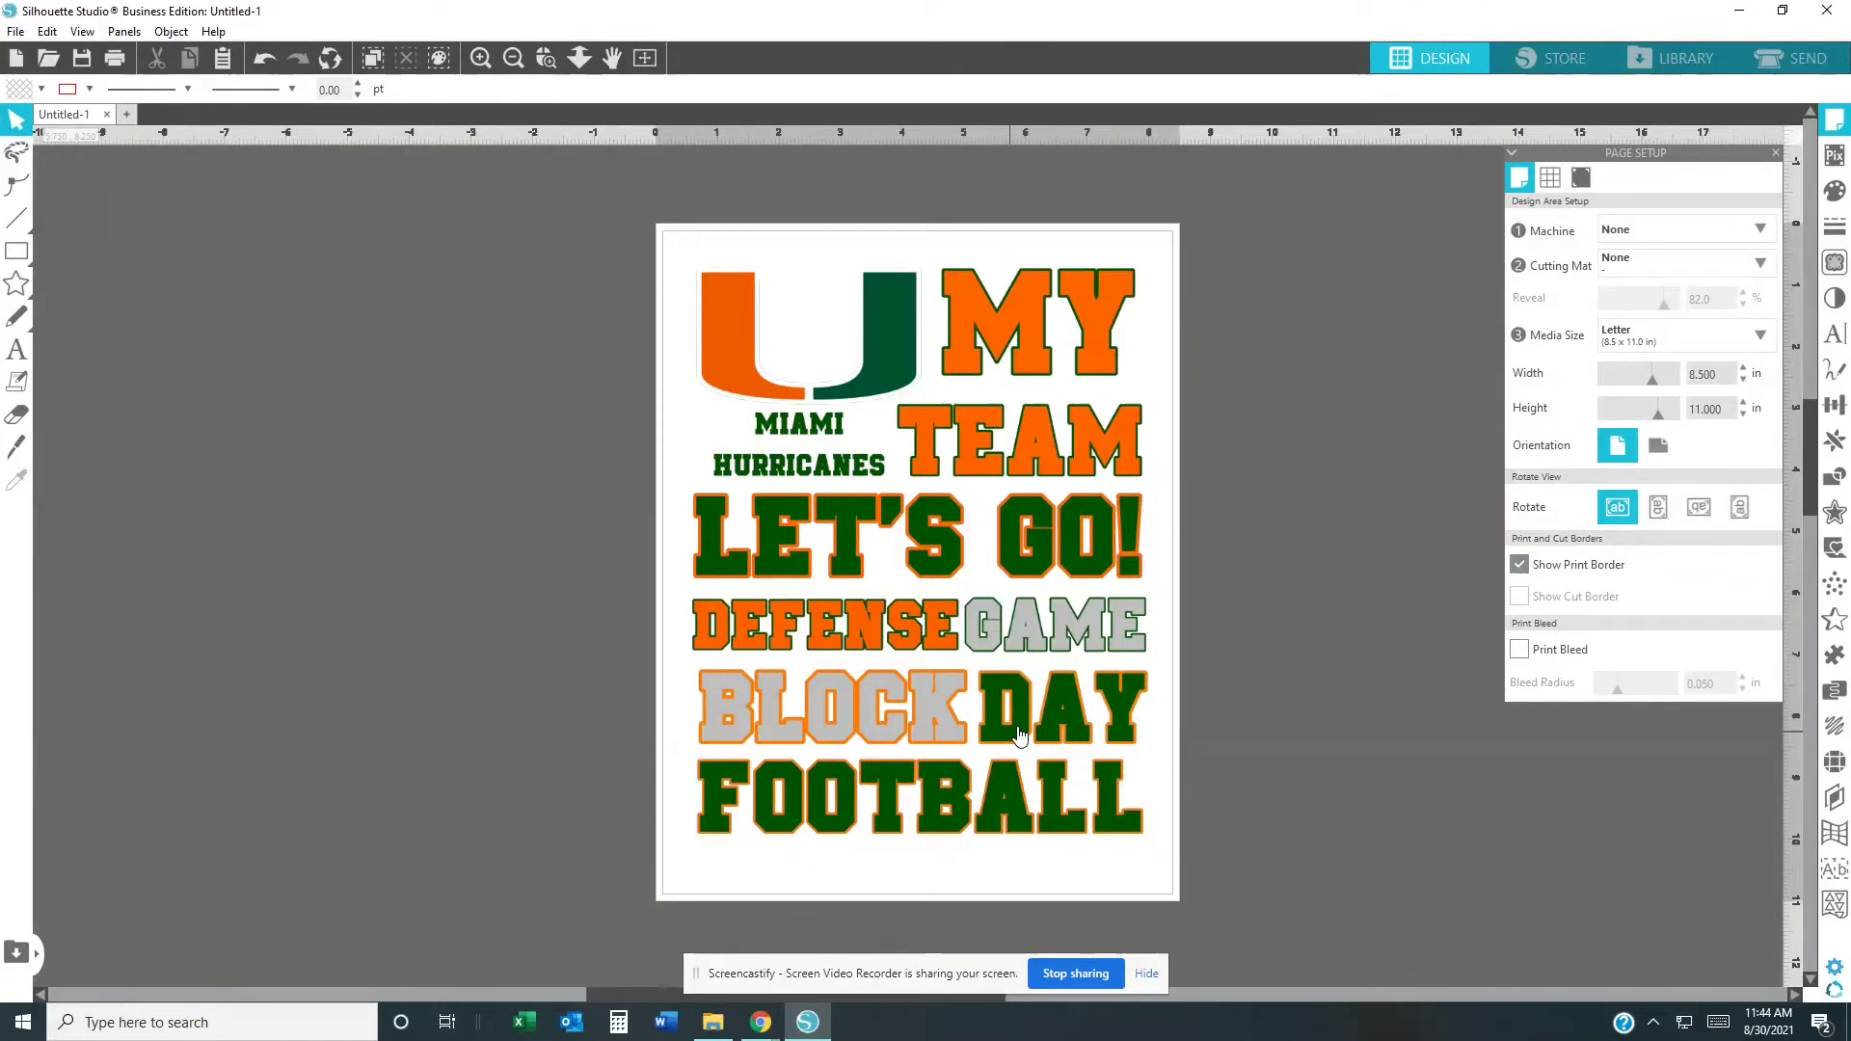
Step: Start printing the design and apply the "medium" preset in the WF-7720 printer's preferences
click(16, 31)
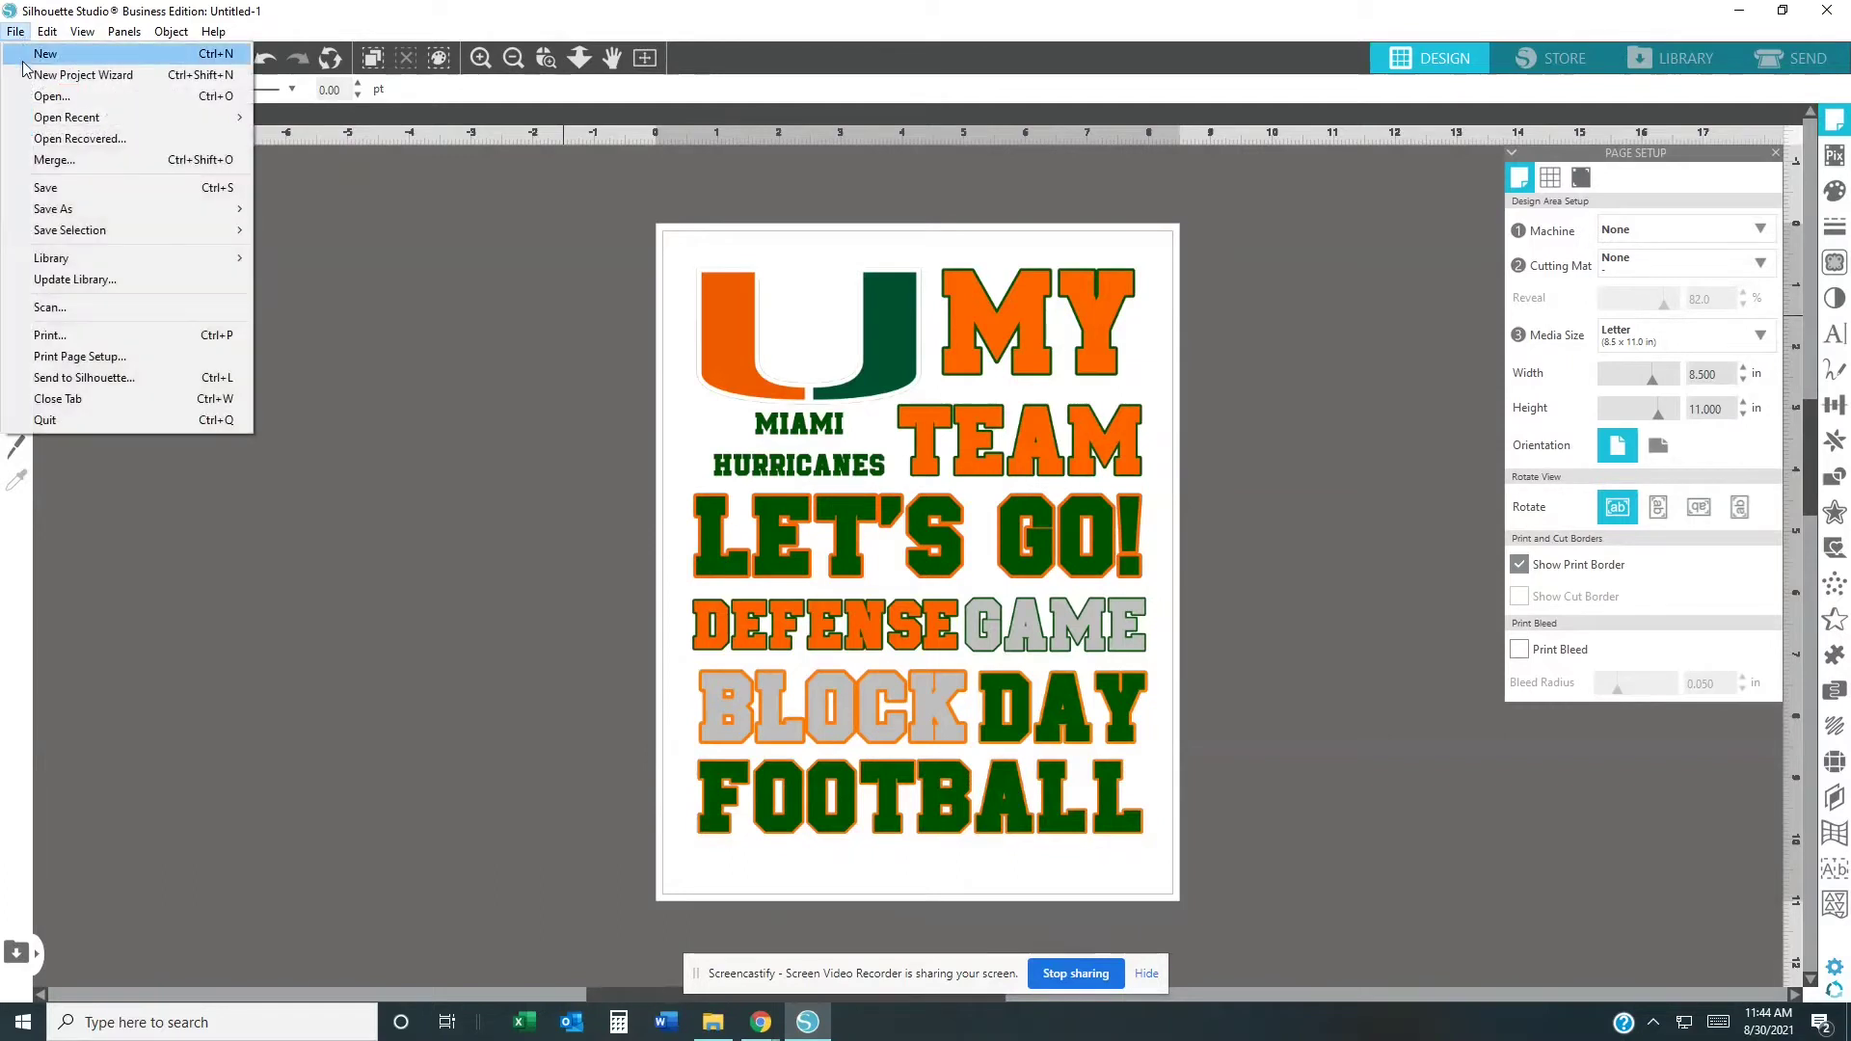
click(55, 337)
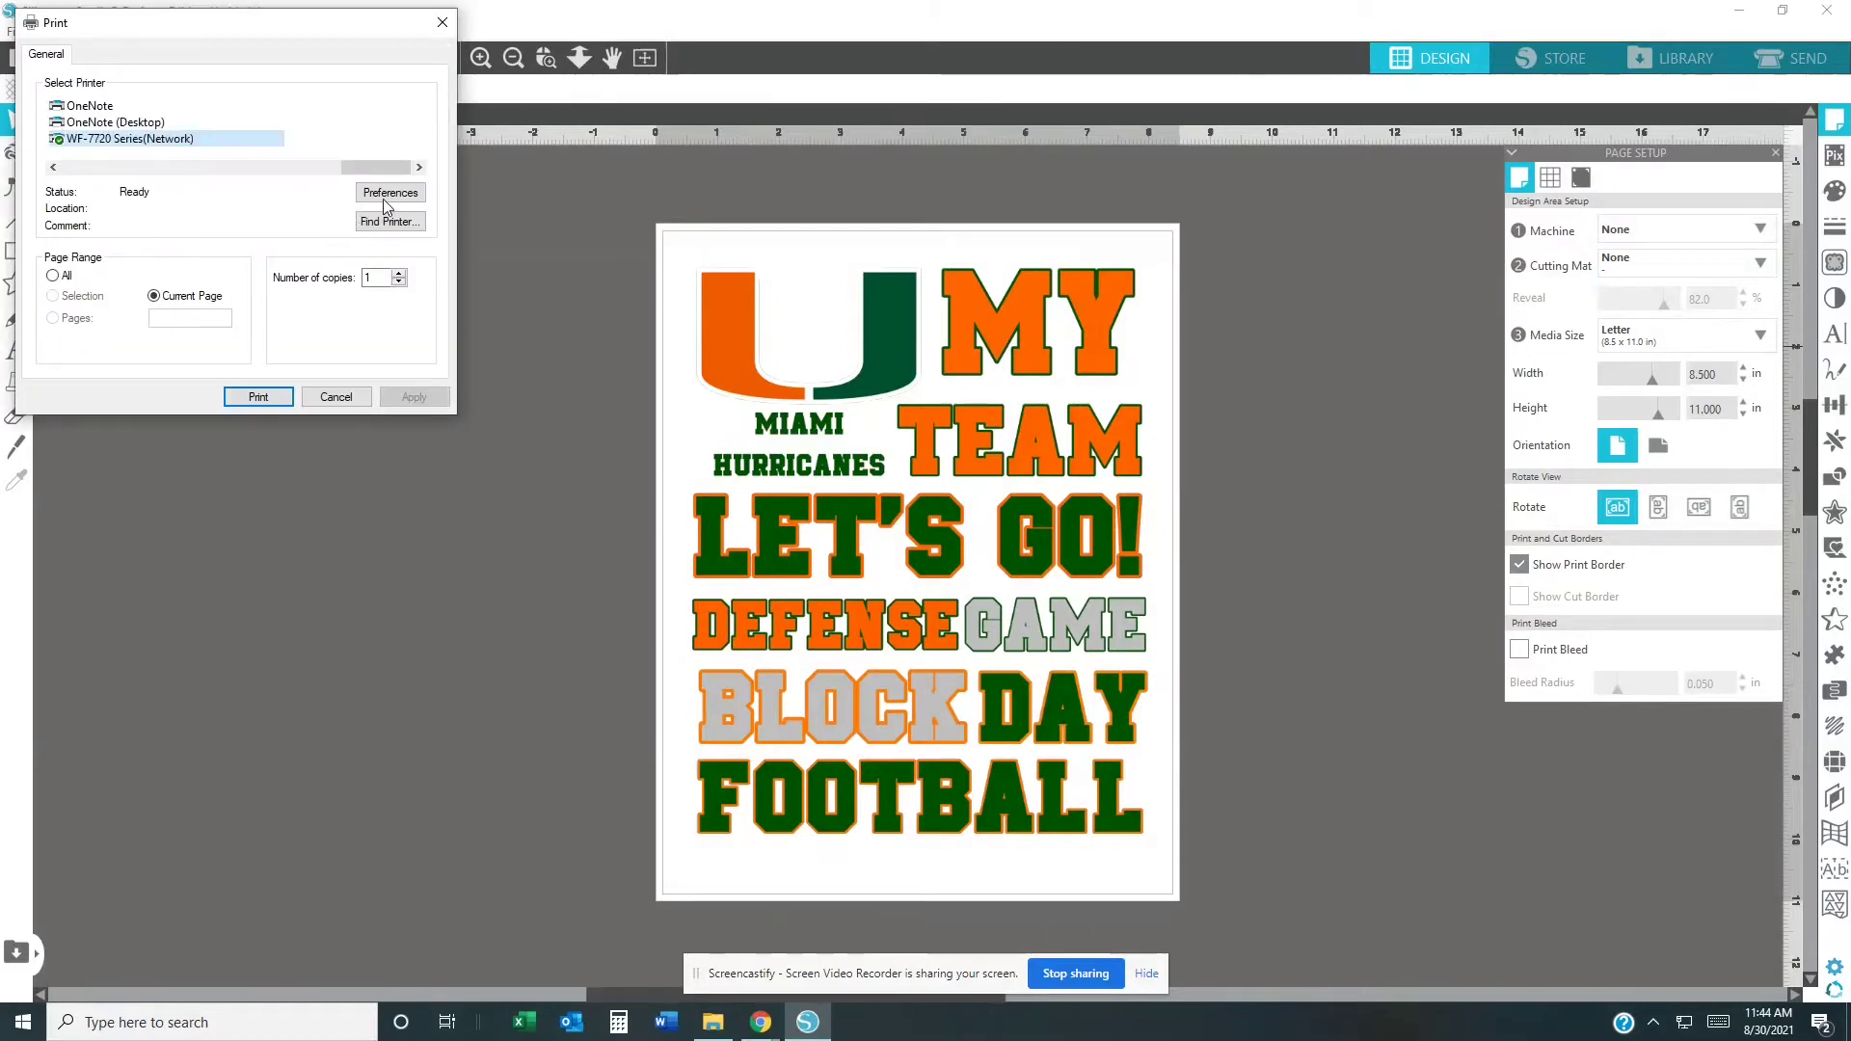
click(390, 195)
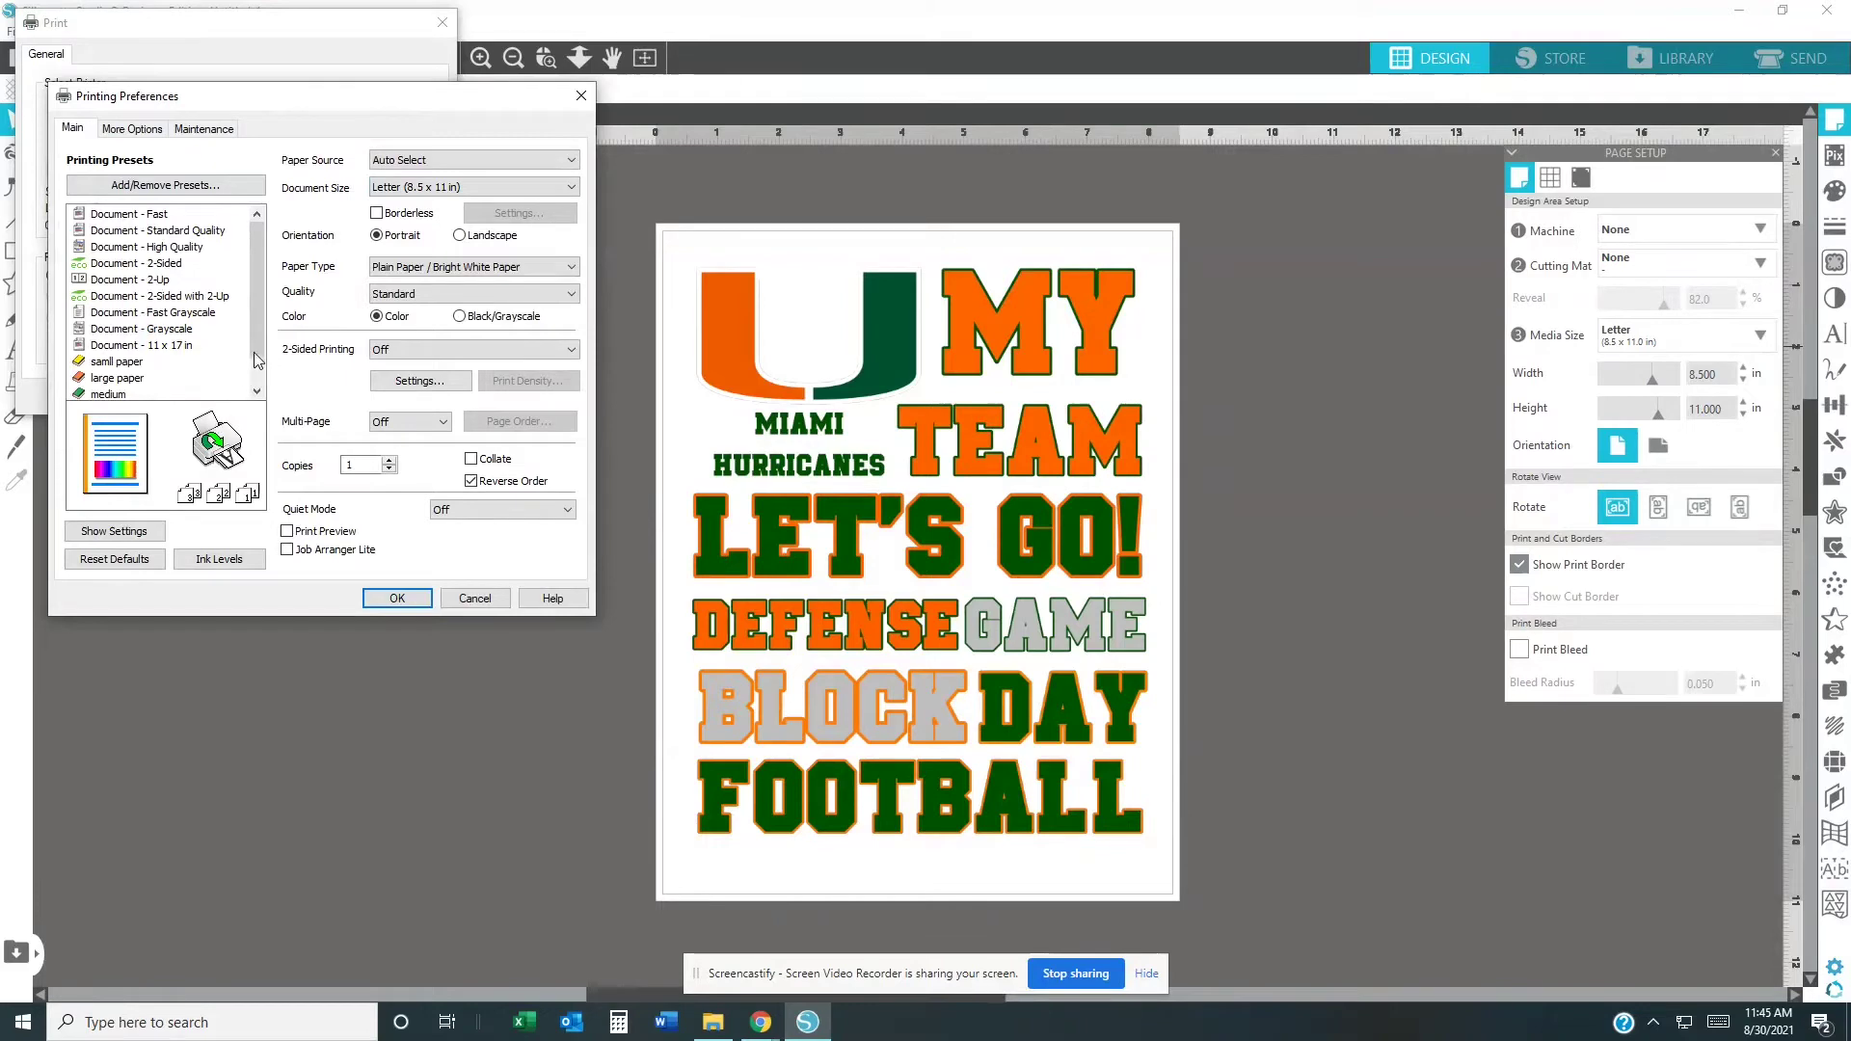
scroll(257, 365, down, 1)
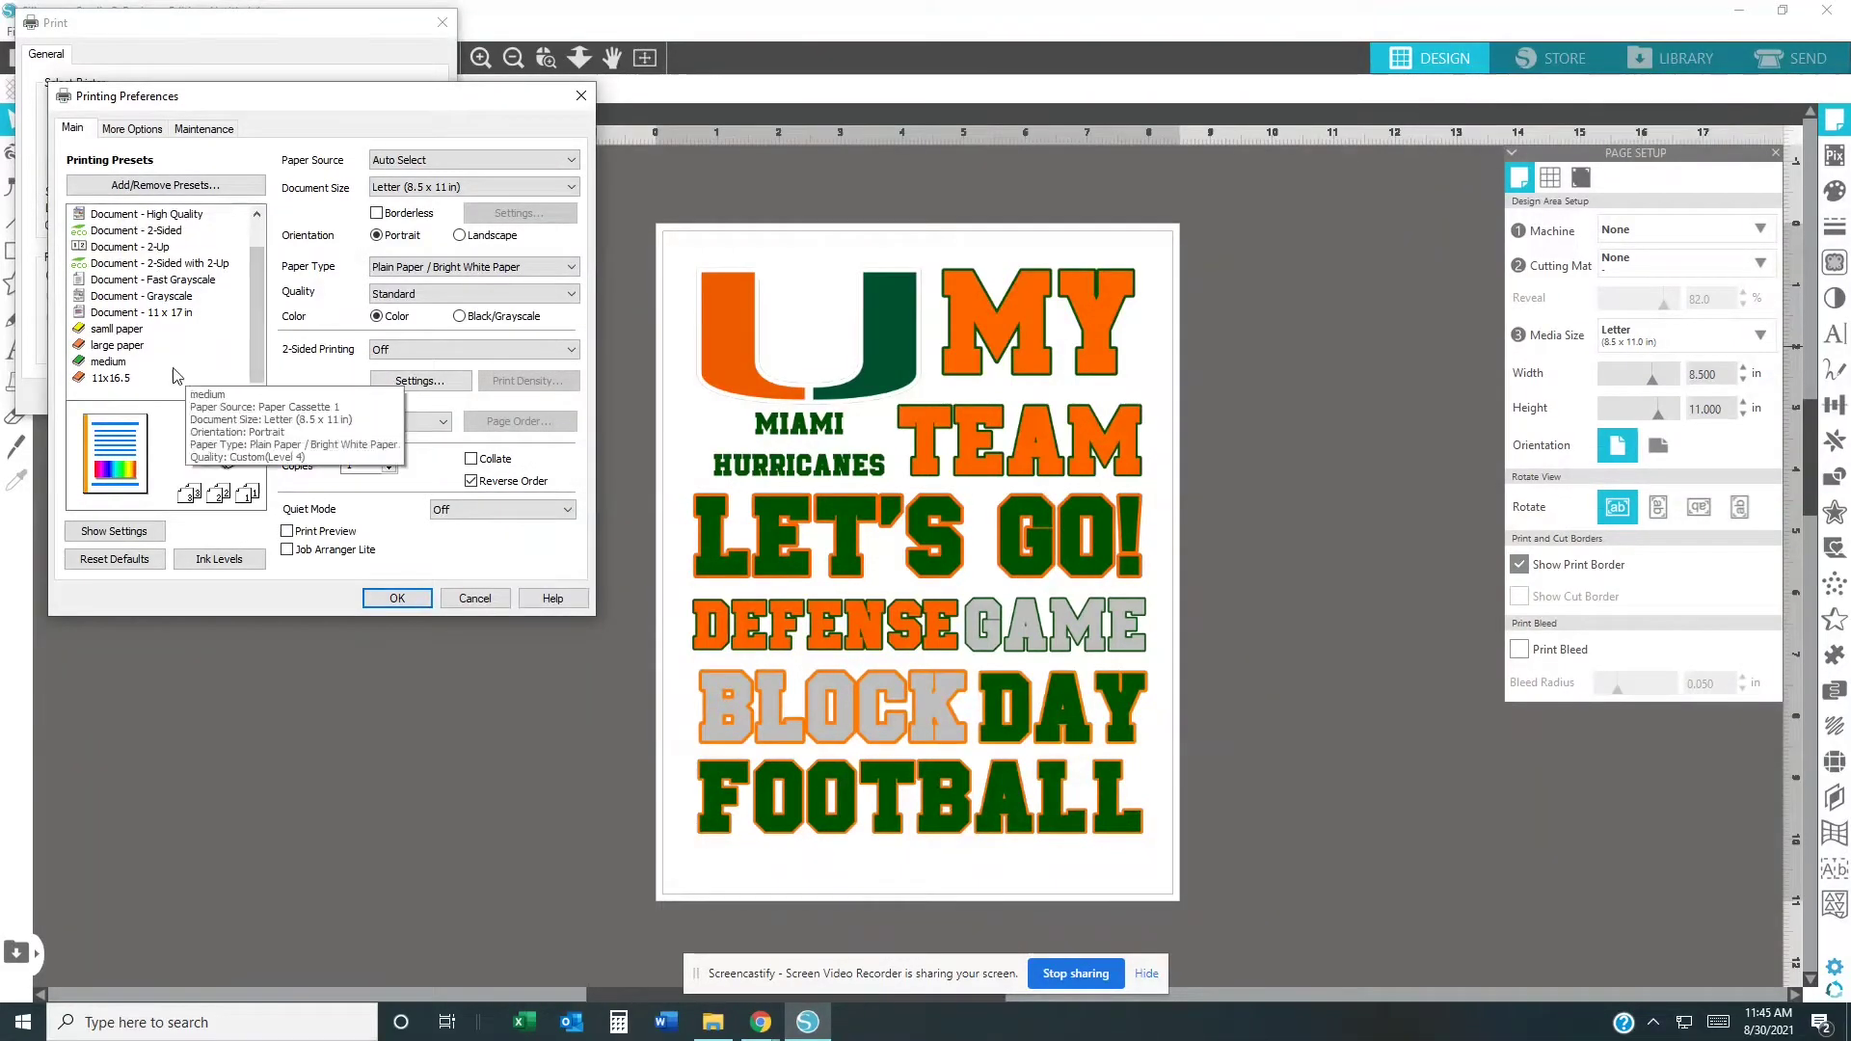
click(108, 361)
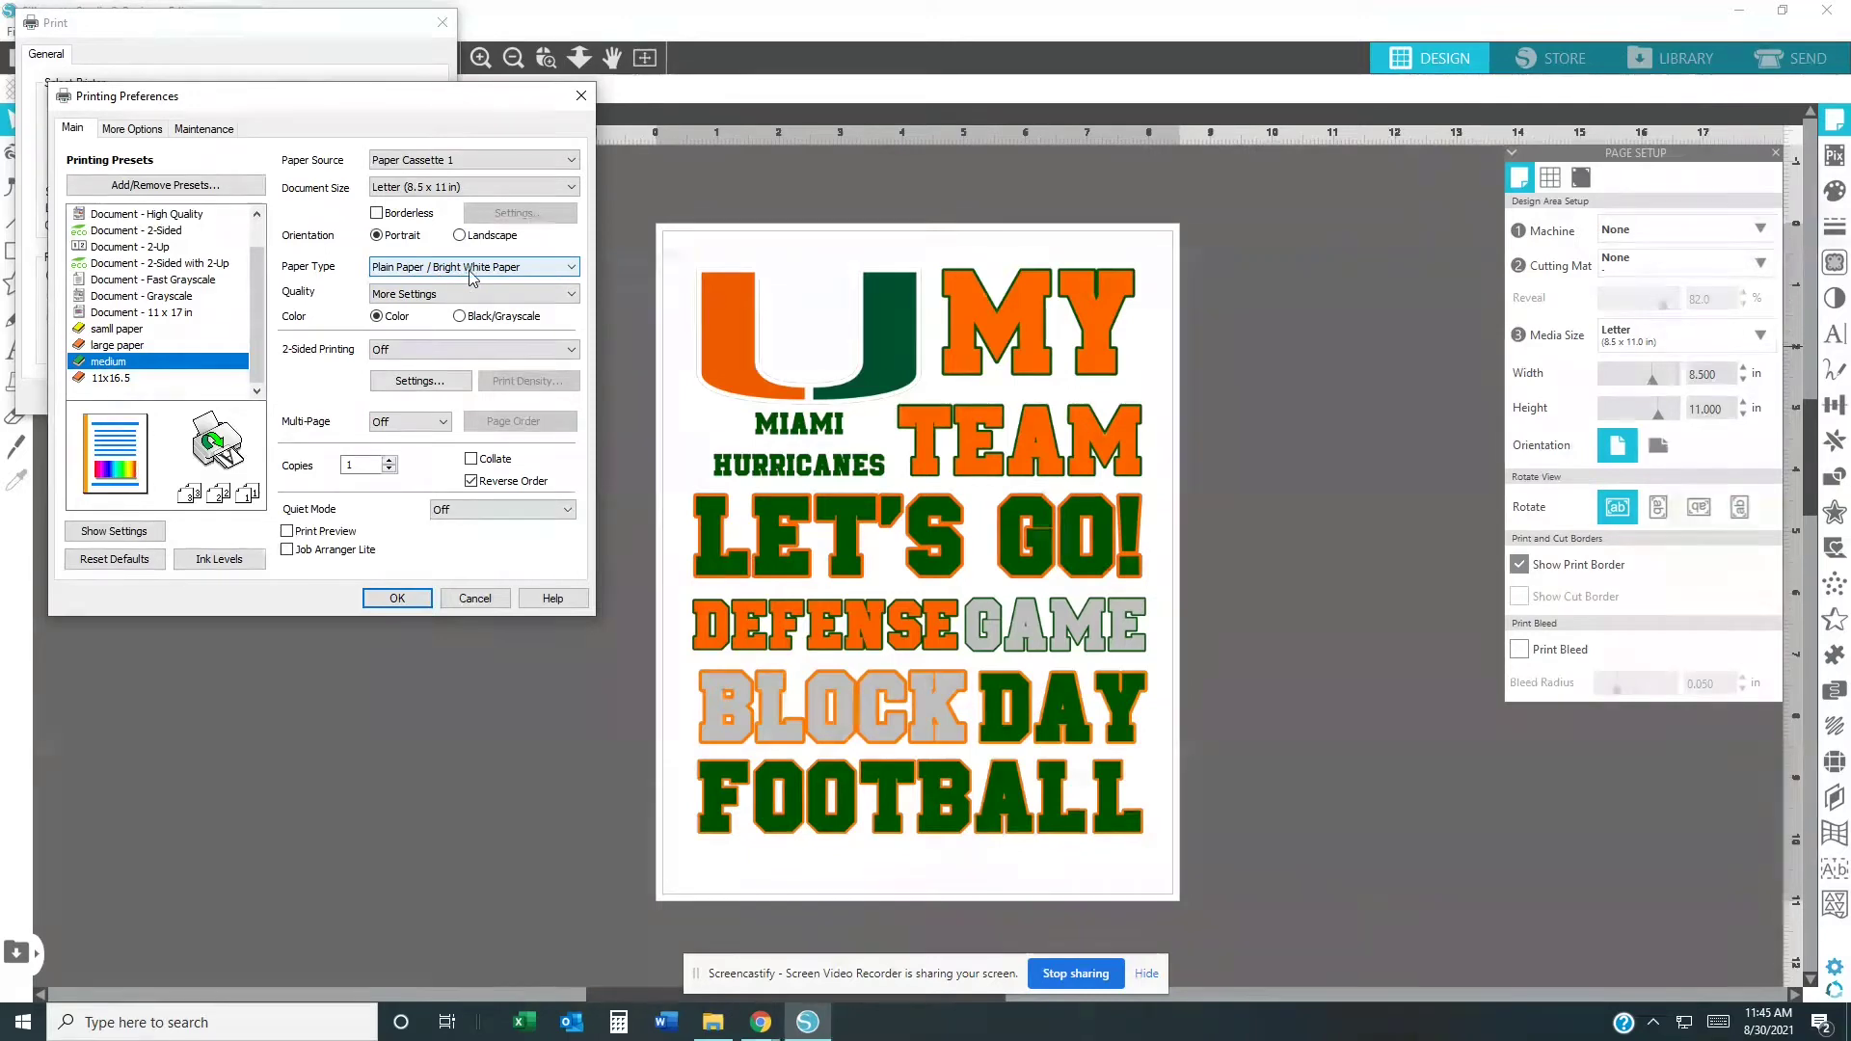
Step: Choose More Settings for the print quality and accept the highest quality level
click(570, 294)
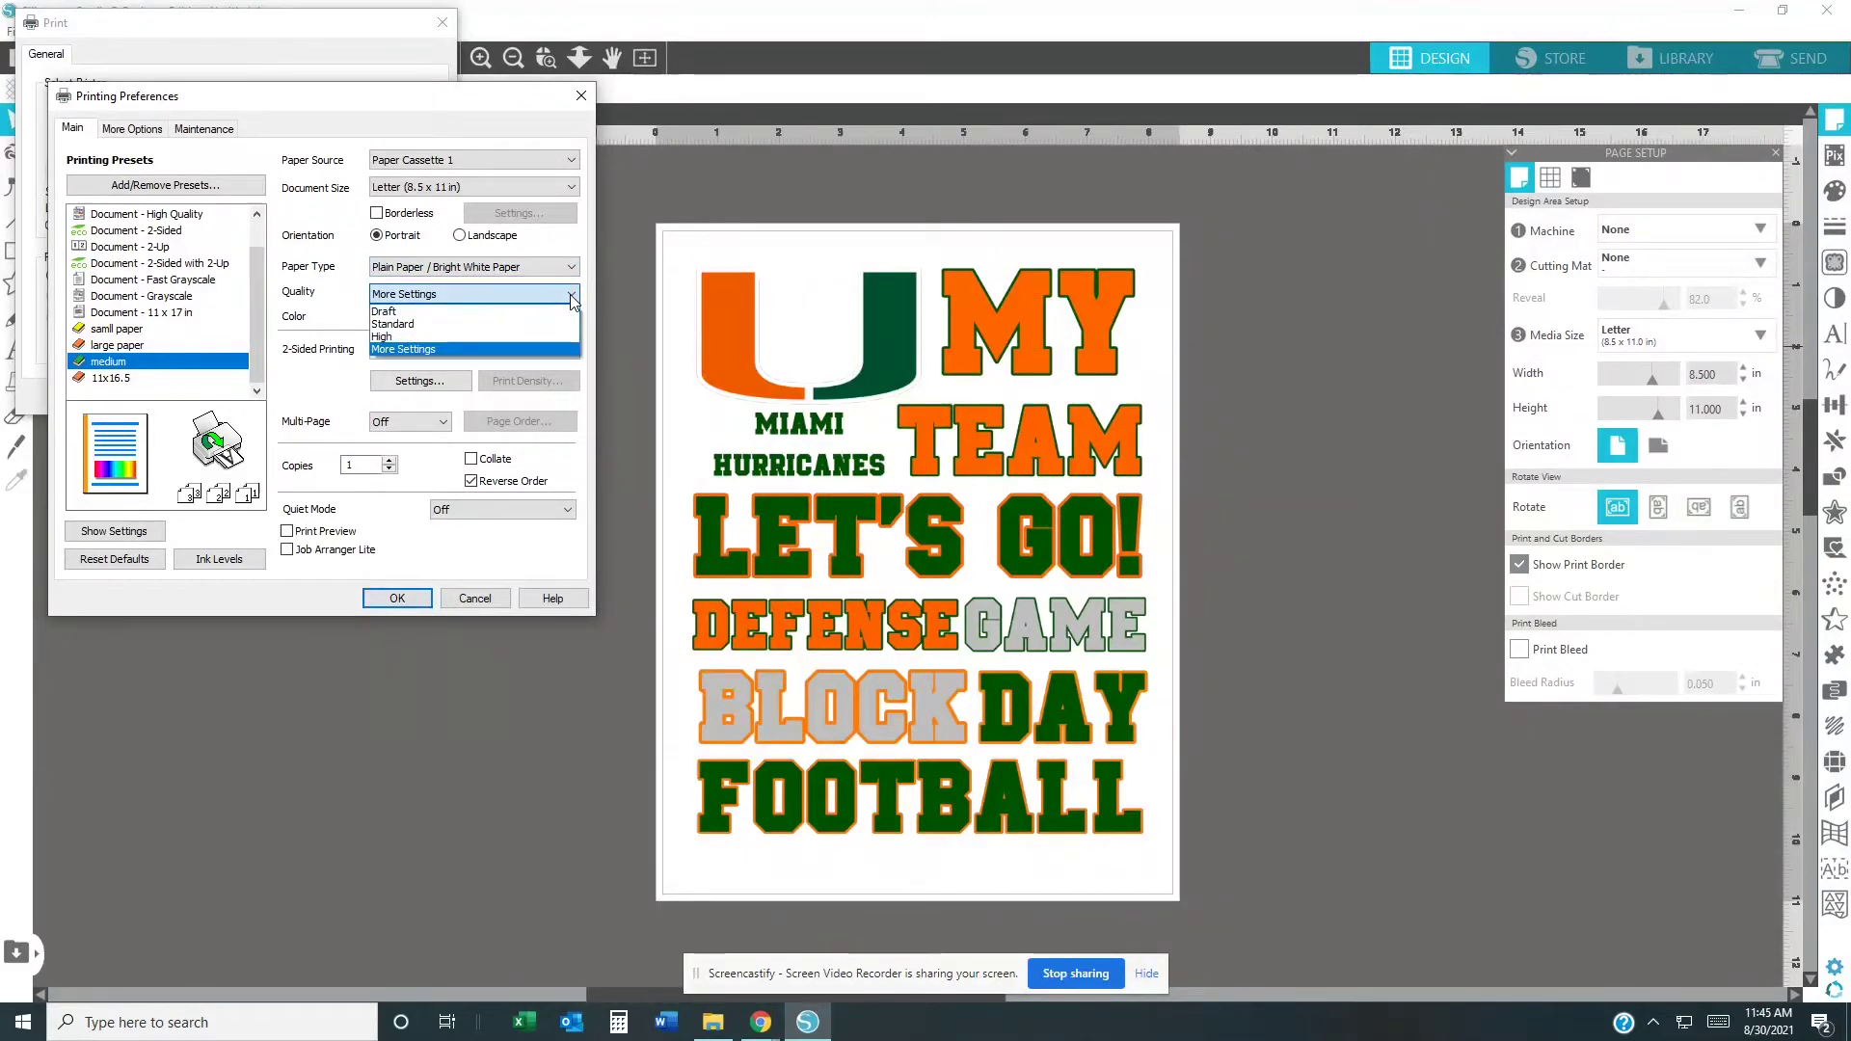
click(463, 352)
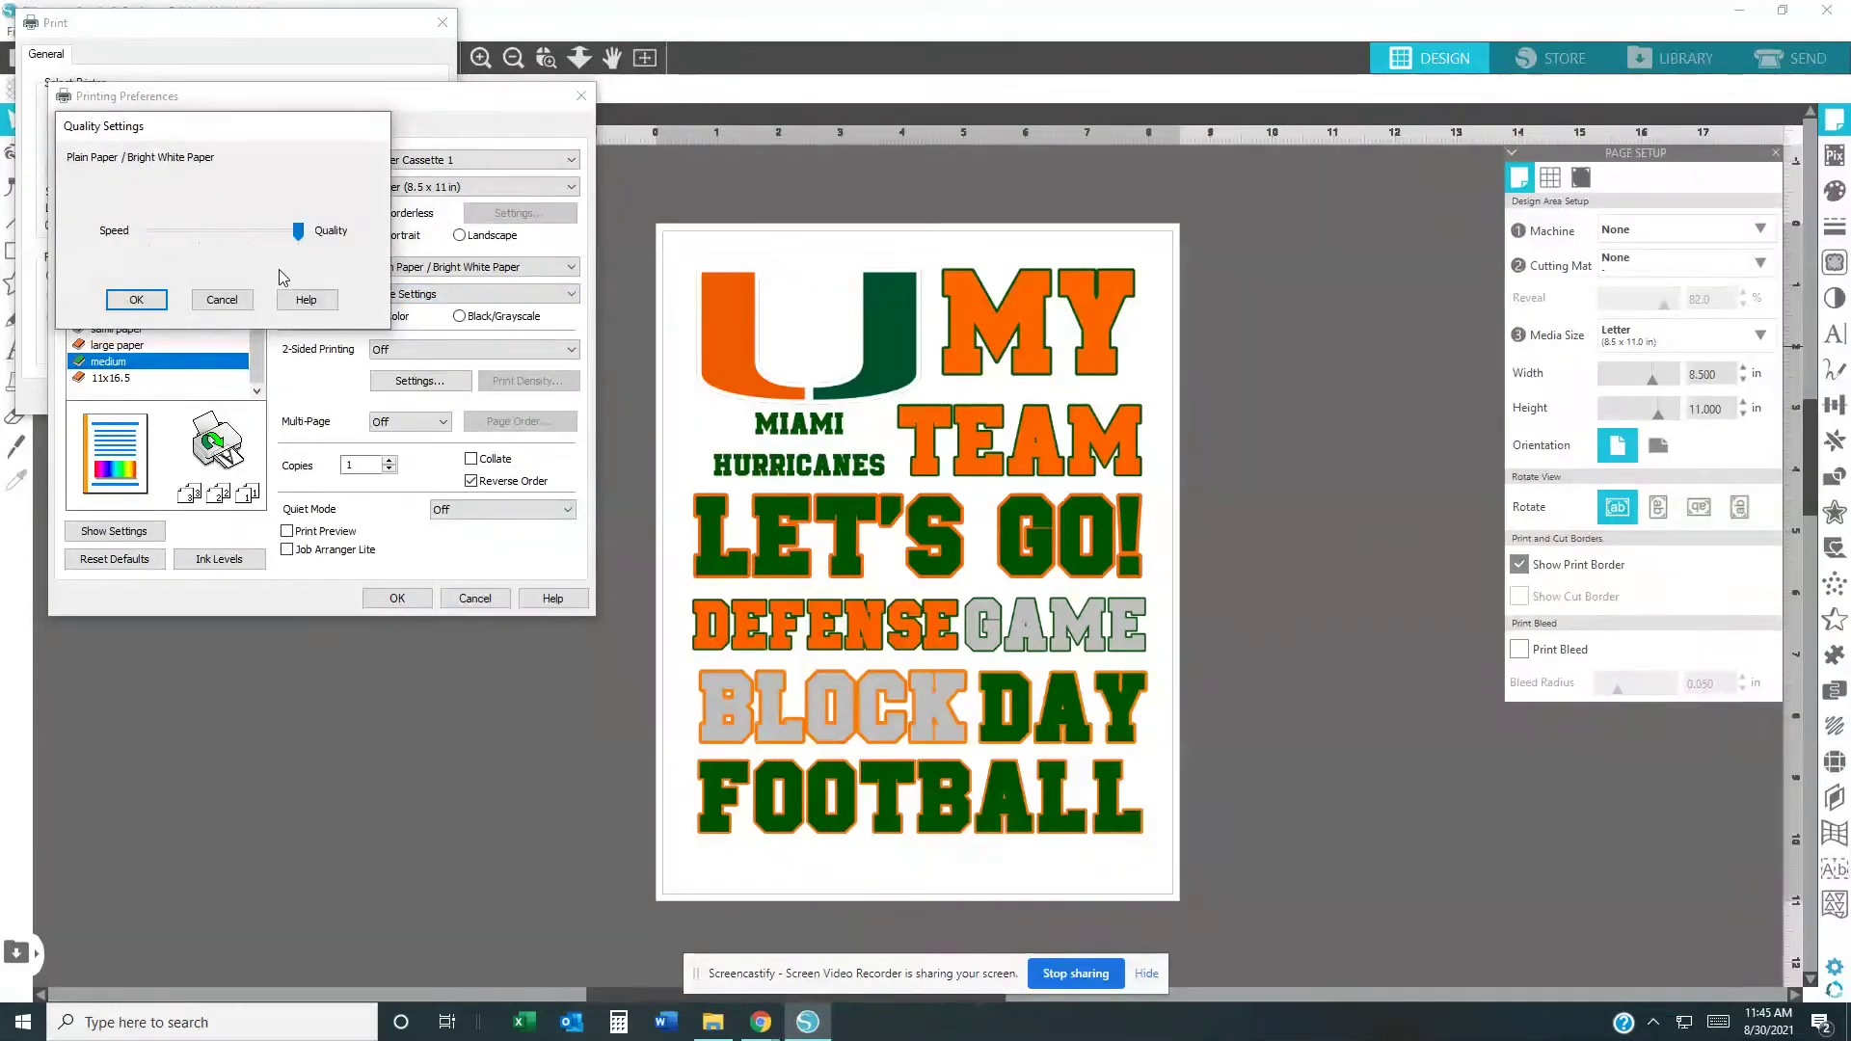
click(137, 302)
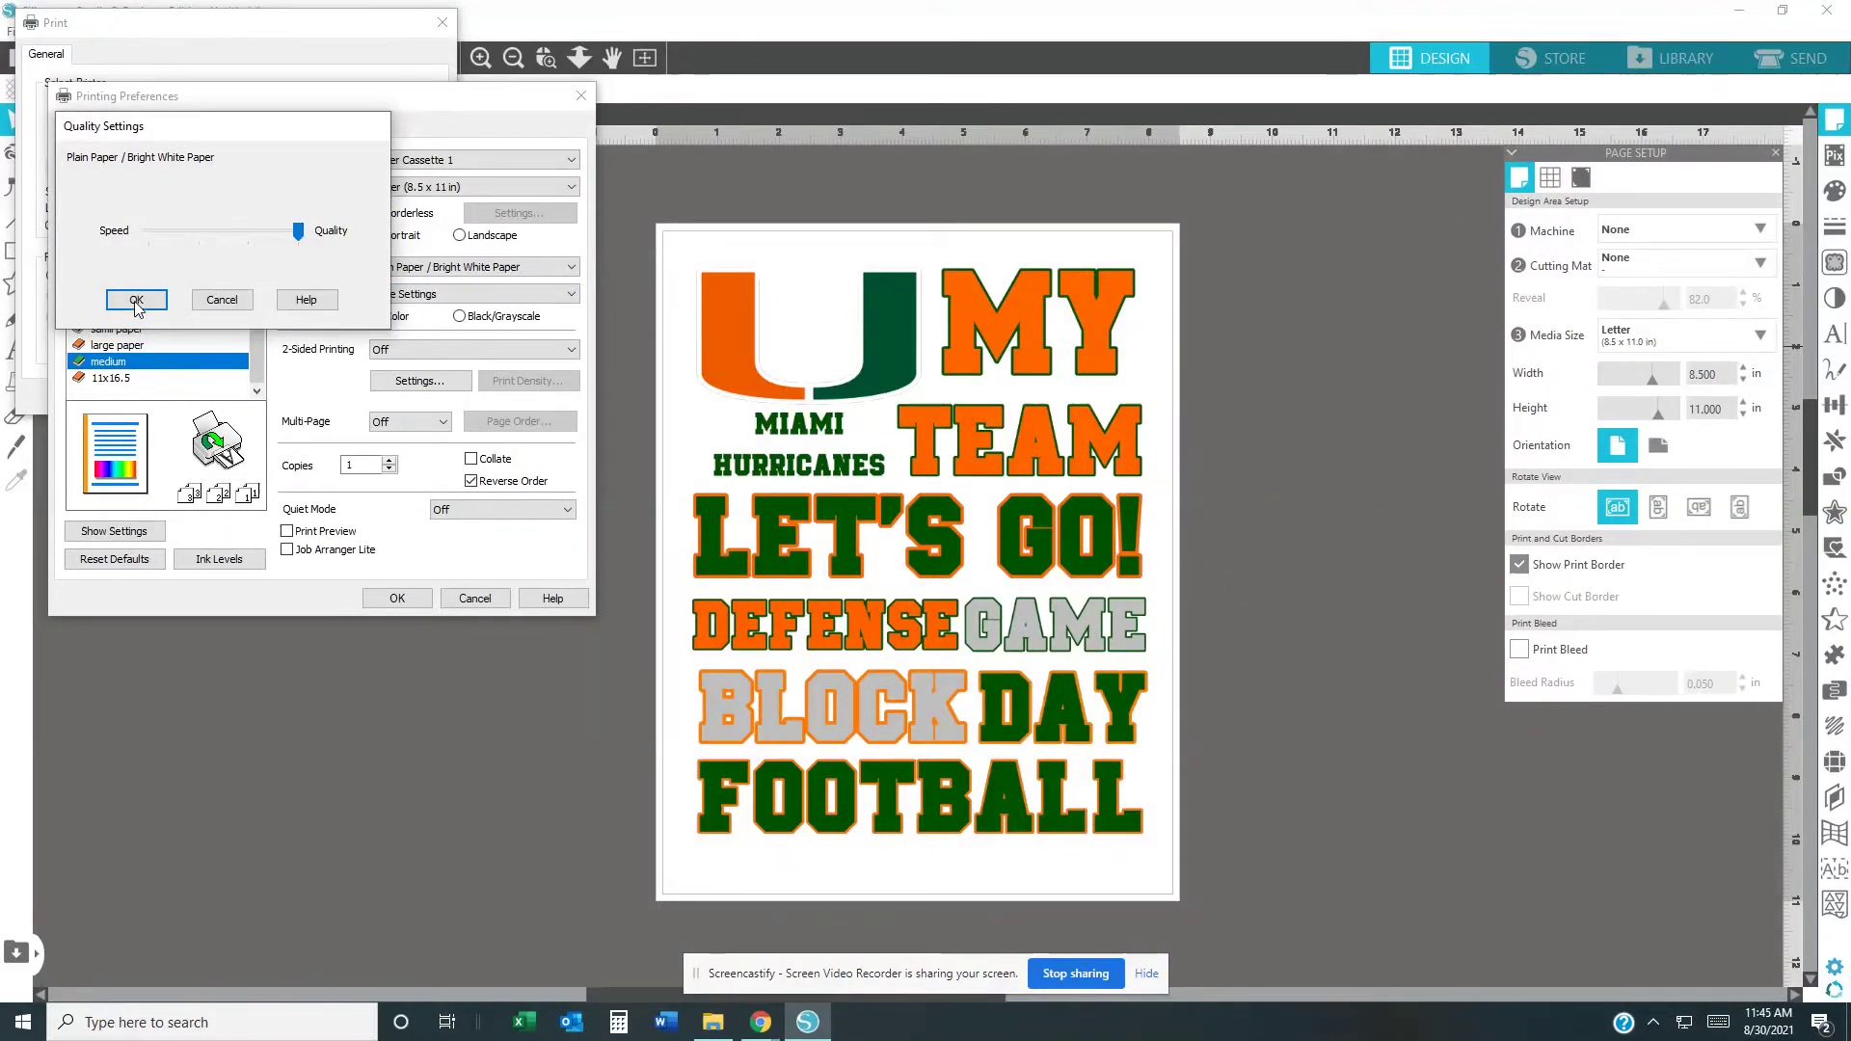
click(137, 302)
Step: Apply the Document - Grayscale preset and raise the print quality to the highest level through More Settings
click(154, 295)
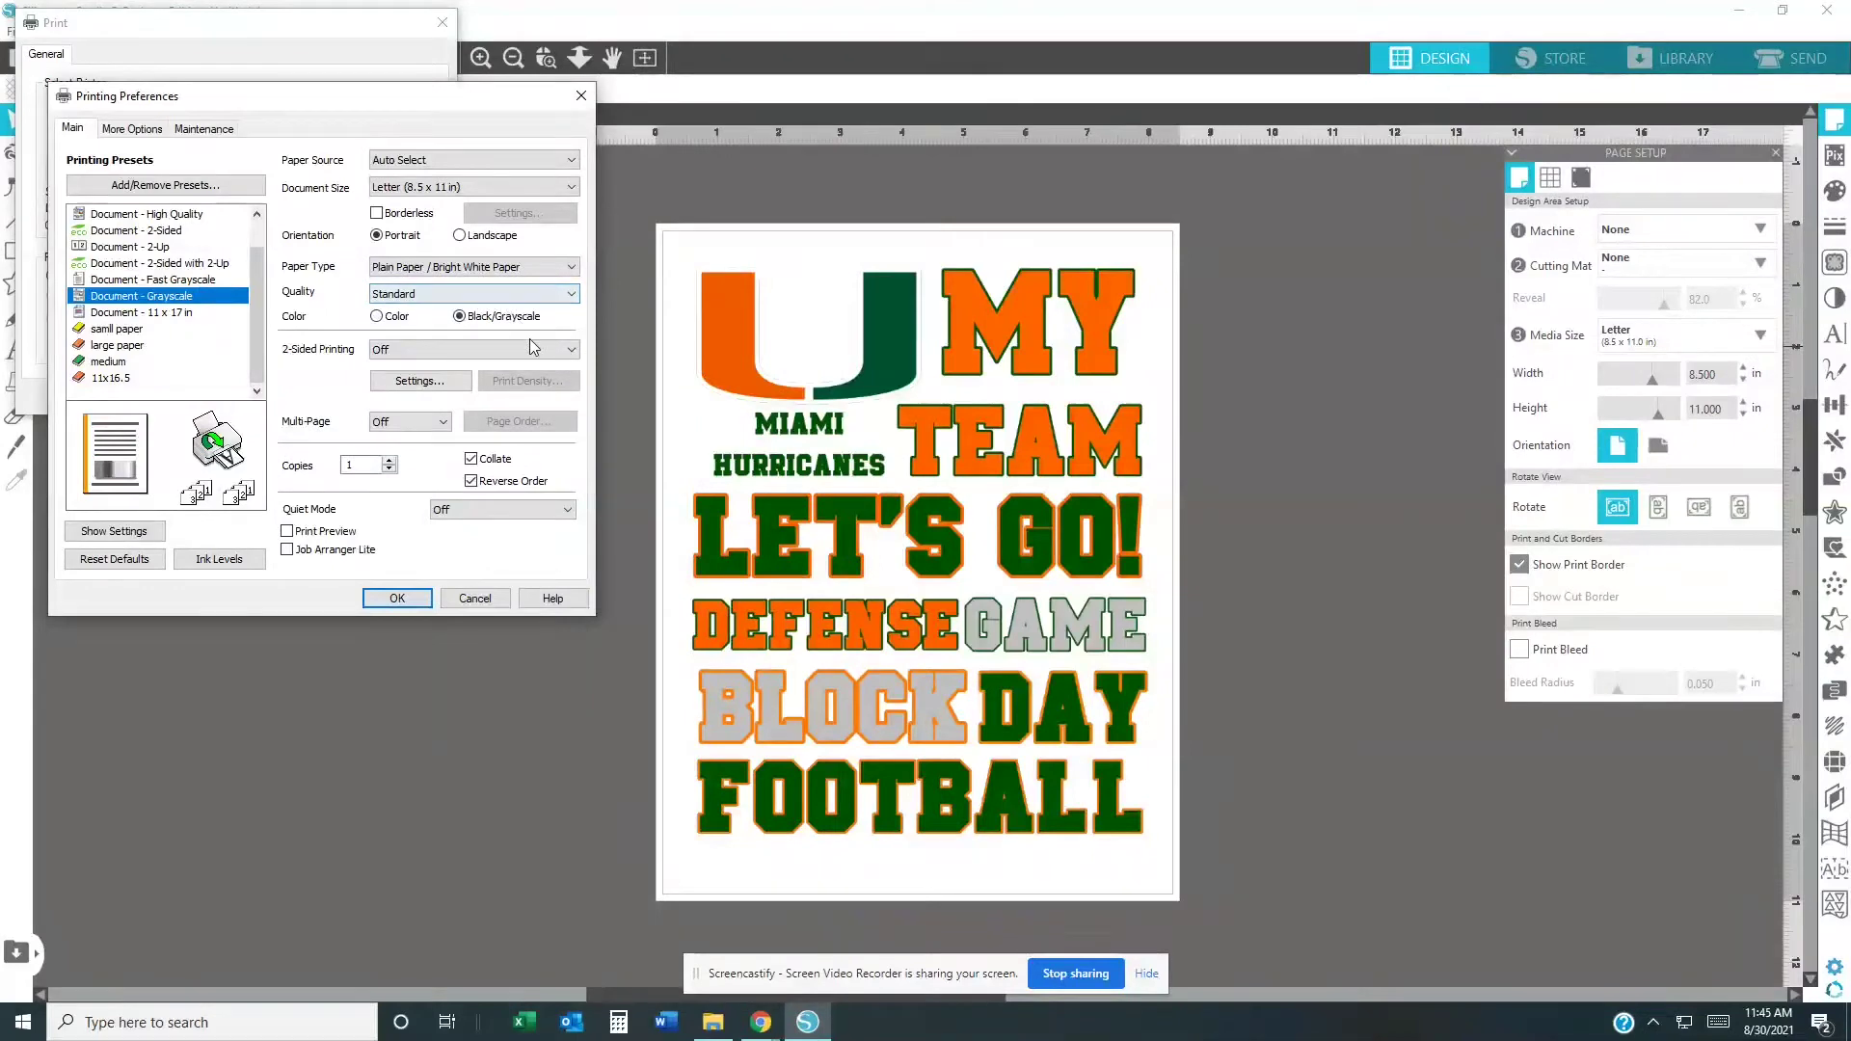
click(482, 298)
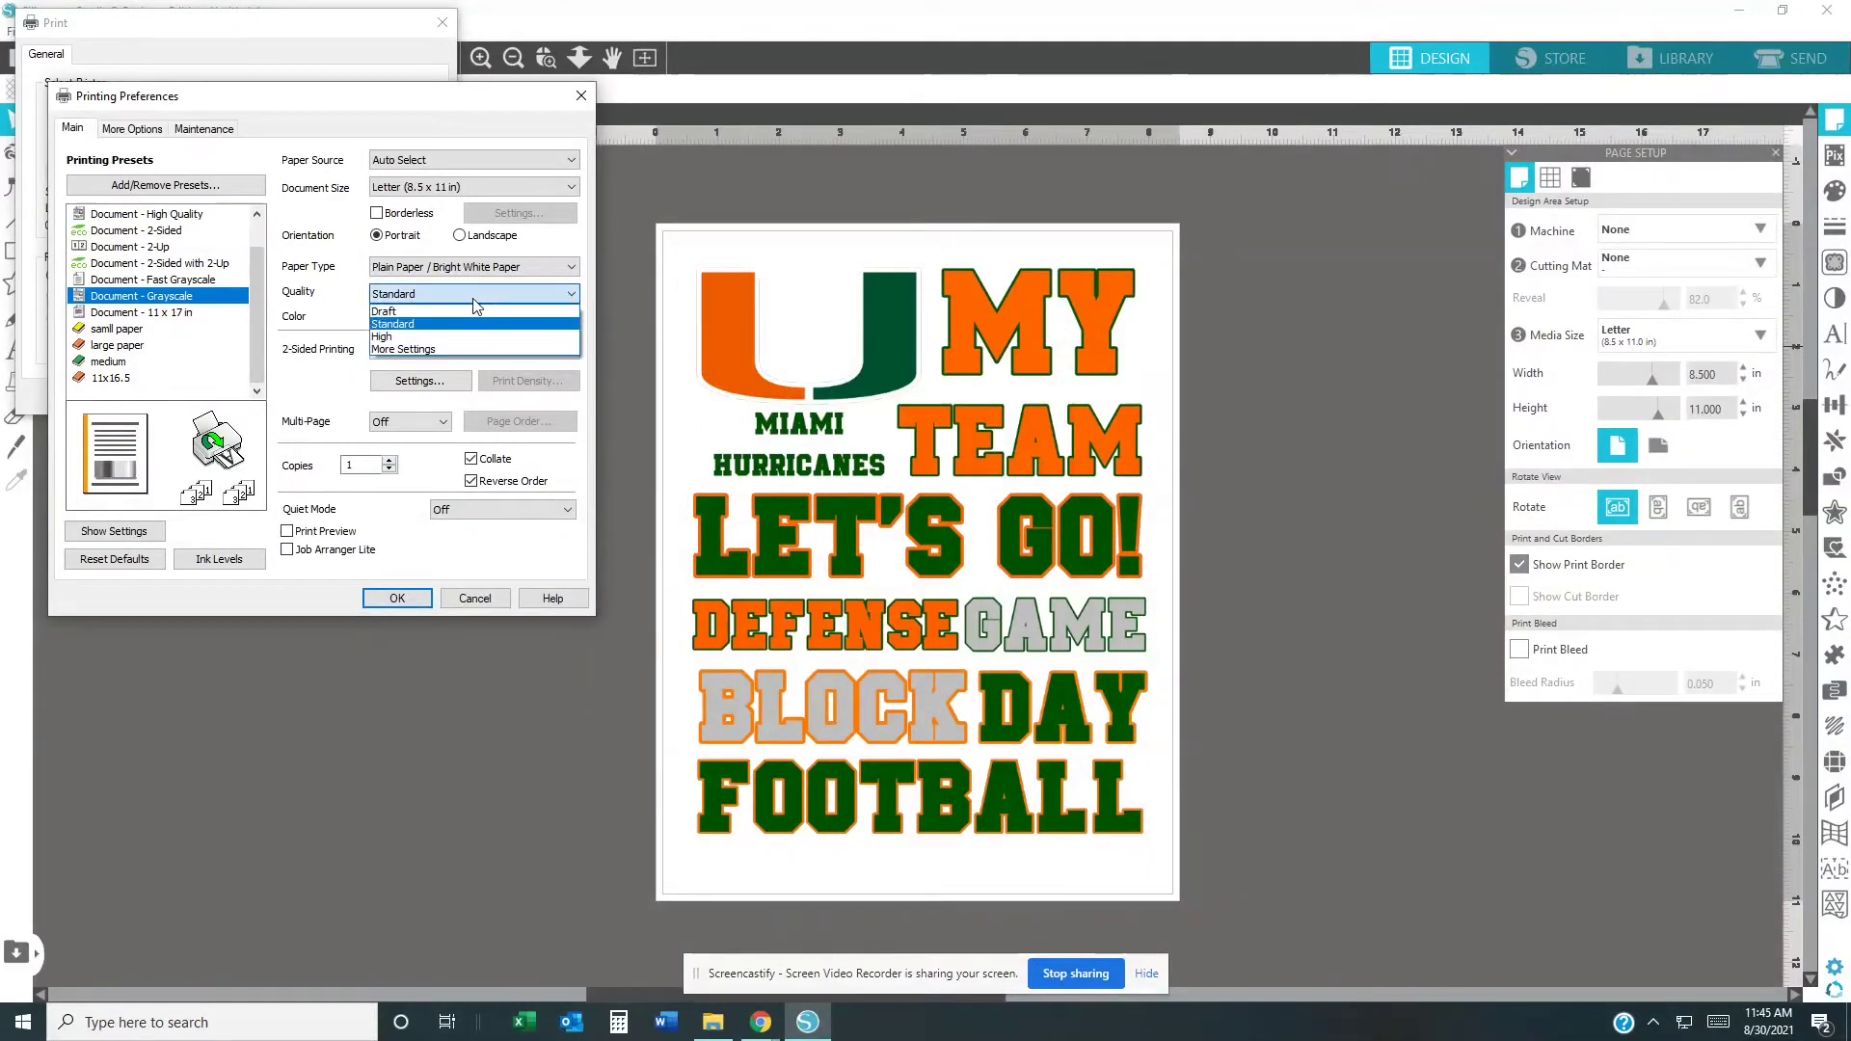
click(424, 348)
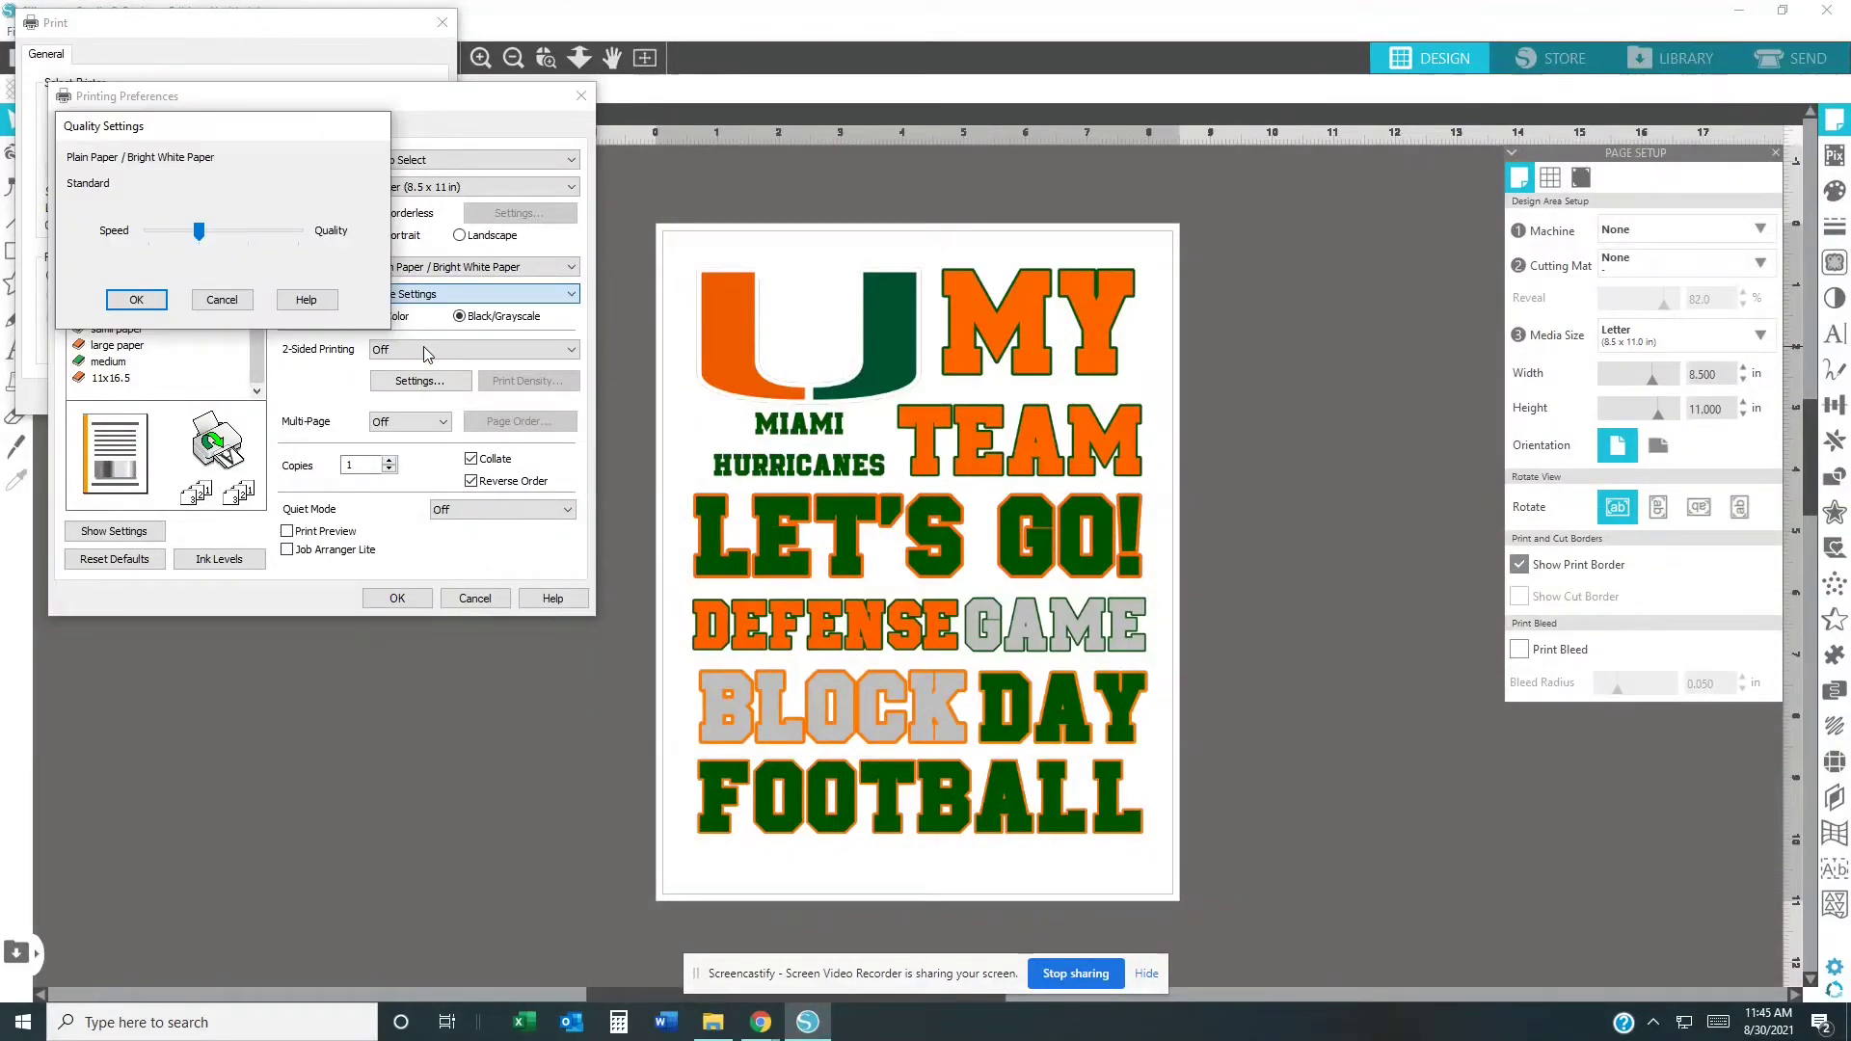
drag(201, 236, 298, 235)
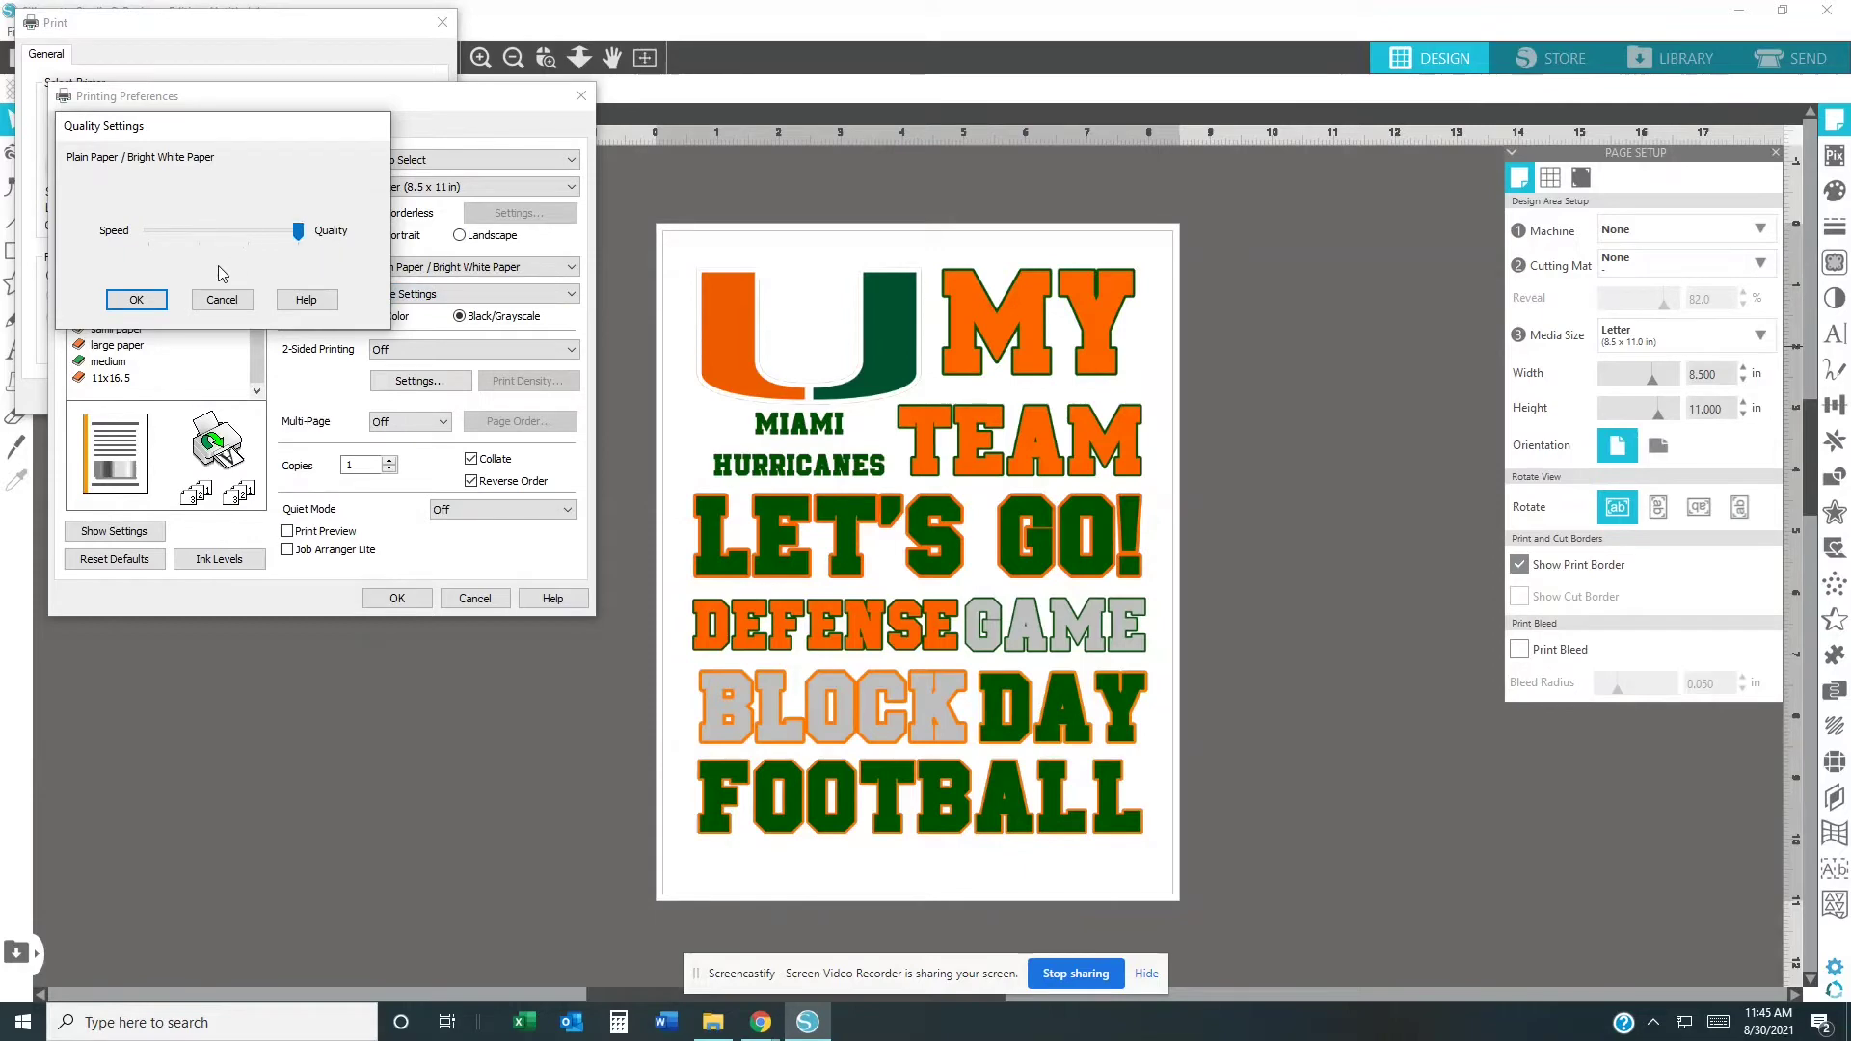
click(136, 298)
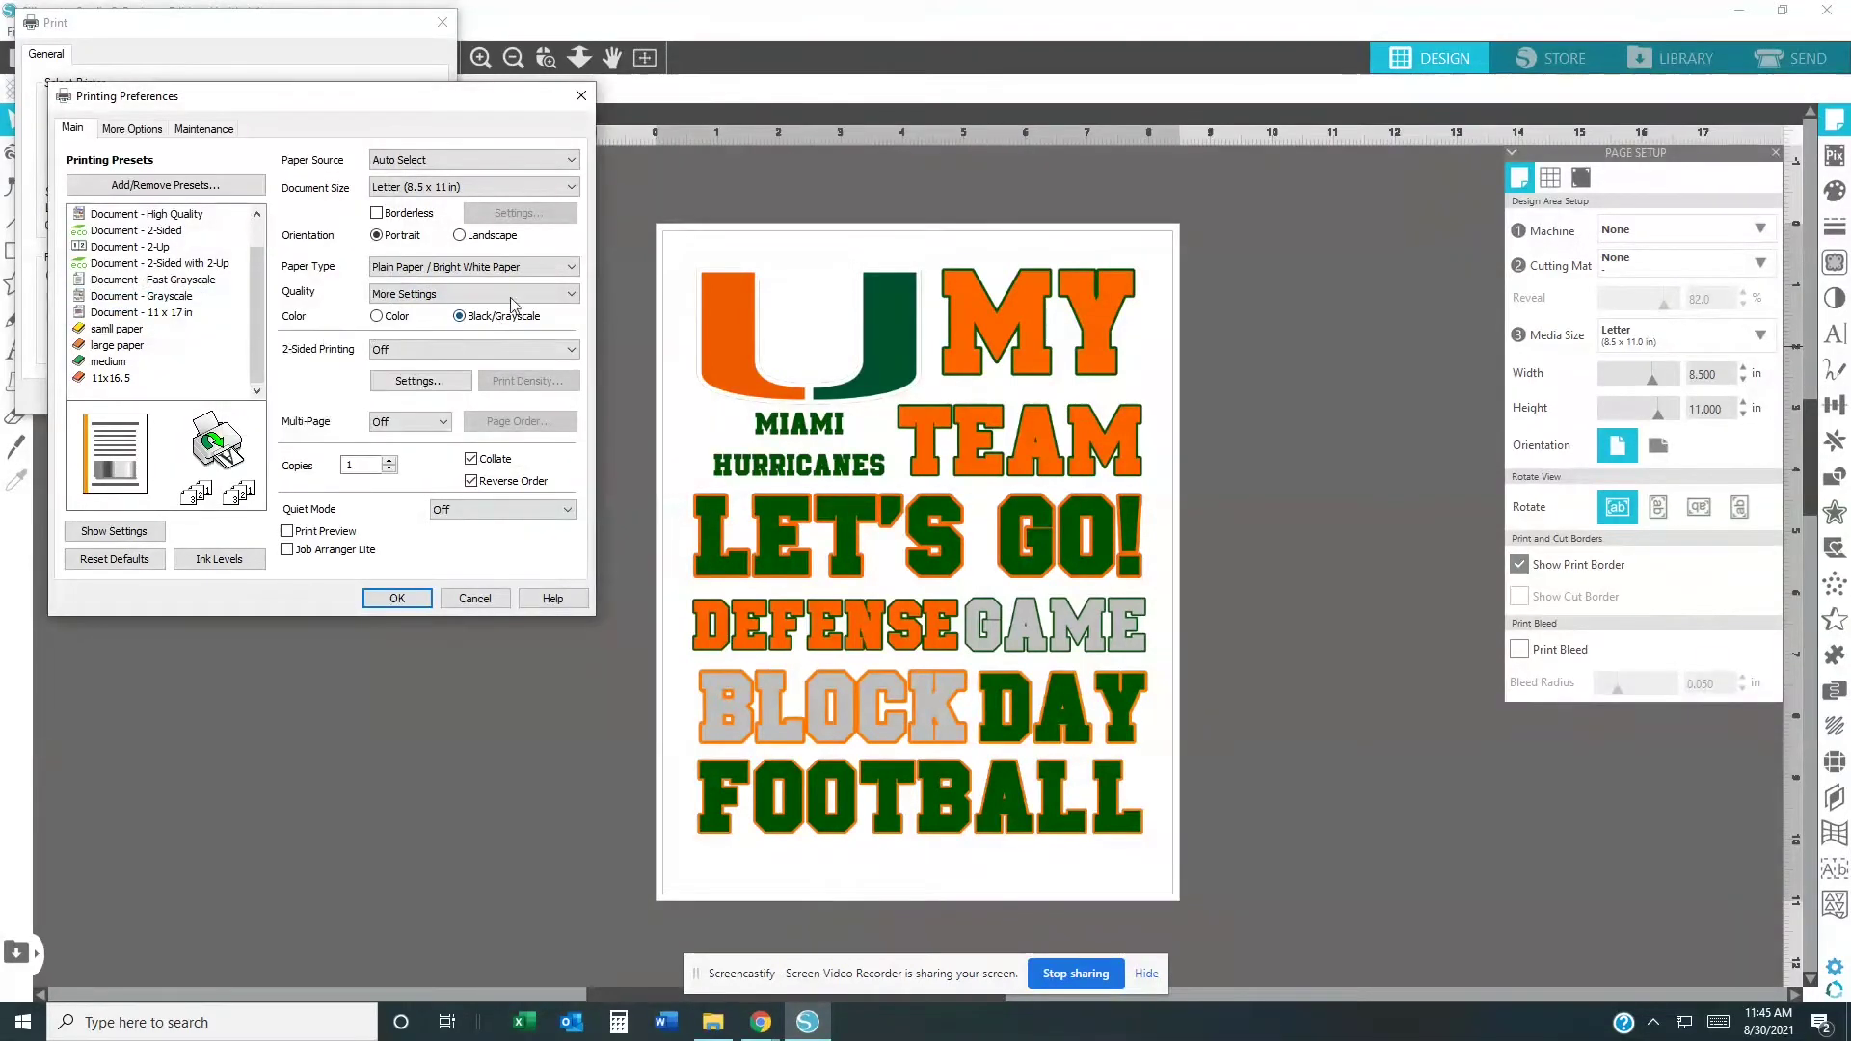
Step: Choose Color output and turn on Mirror Image in the printer's additional settings
click(378, 317)
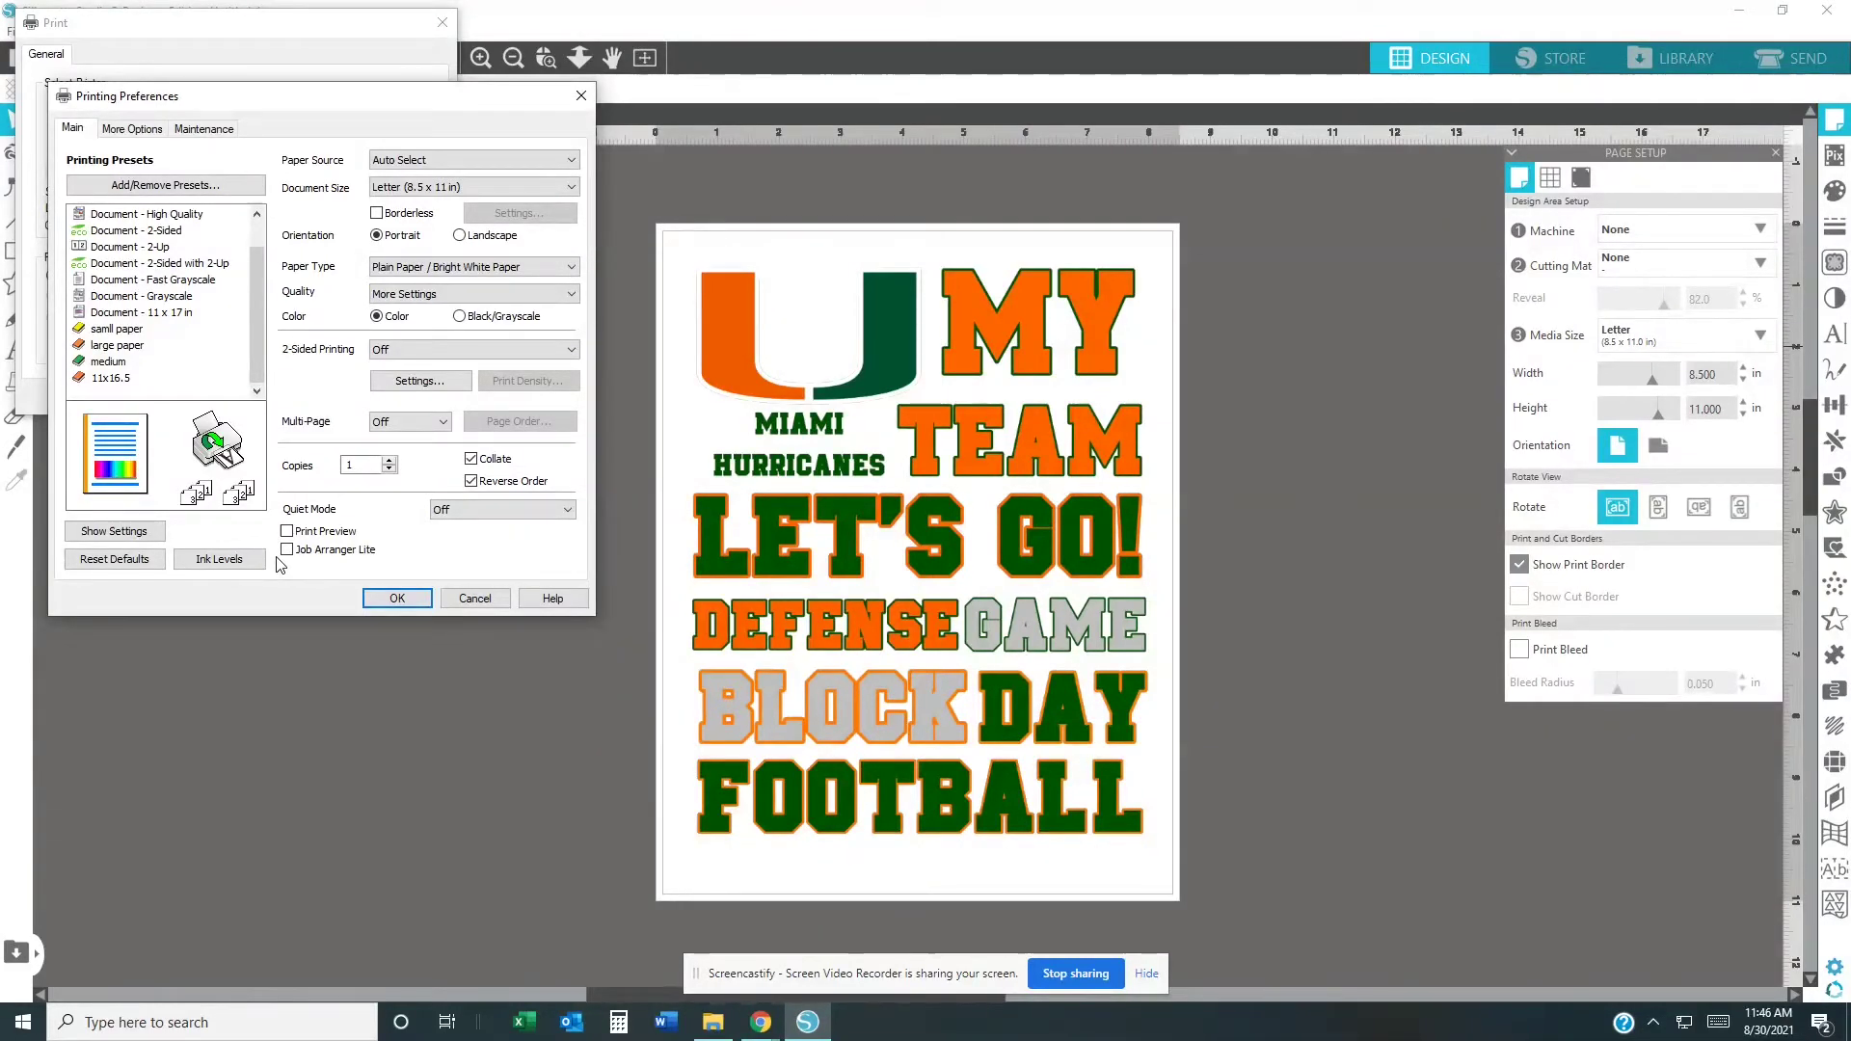
click(132, 128)
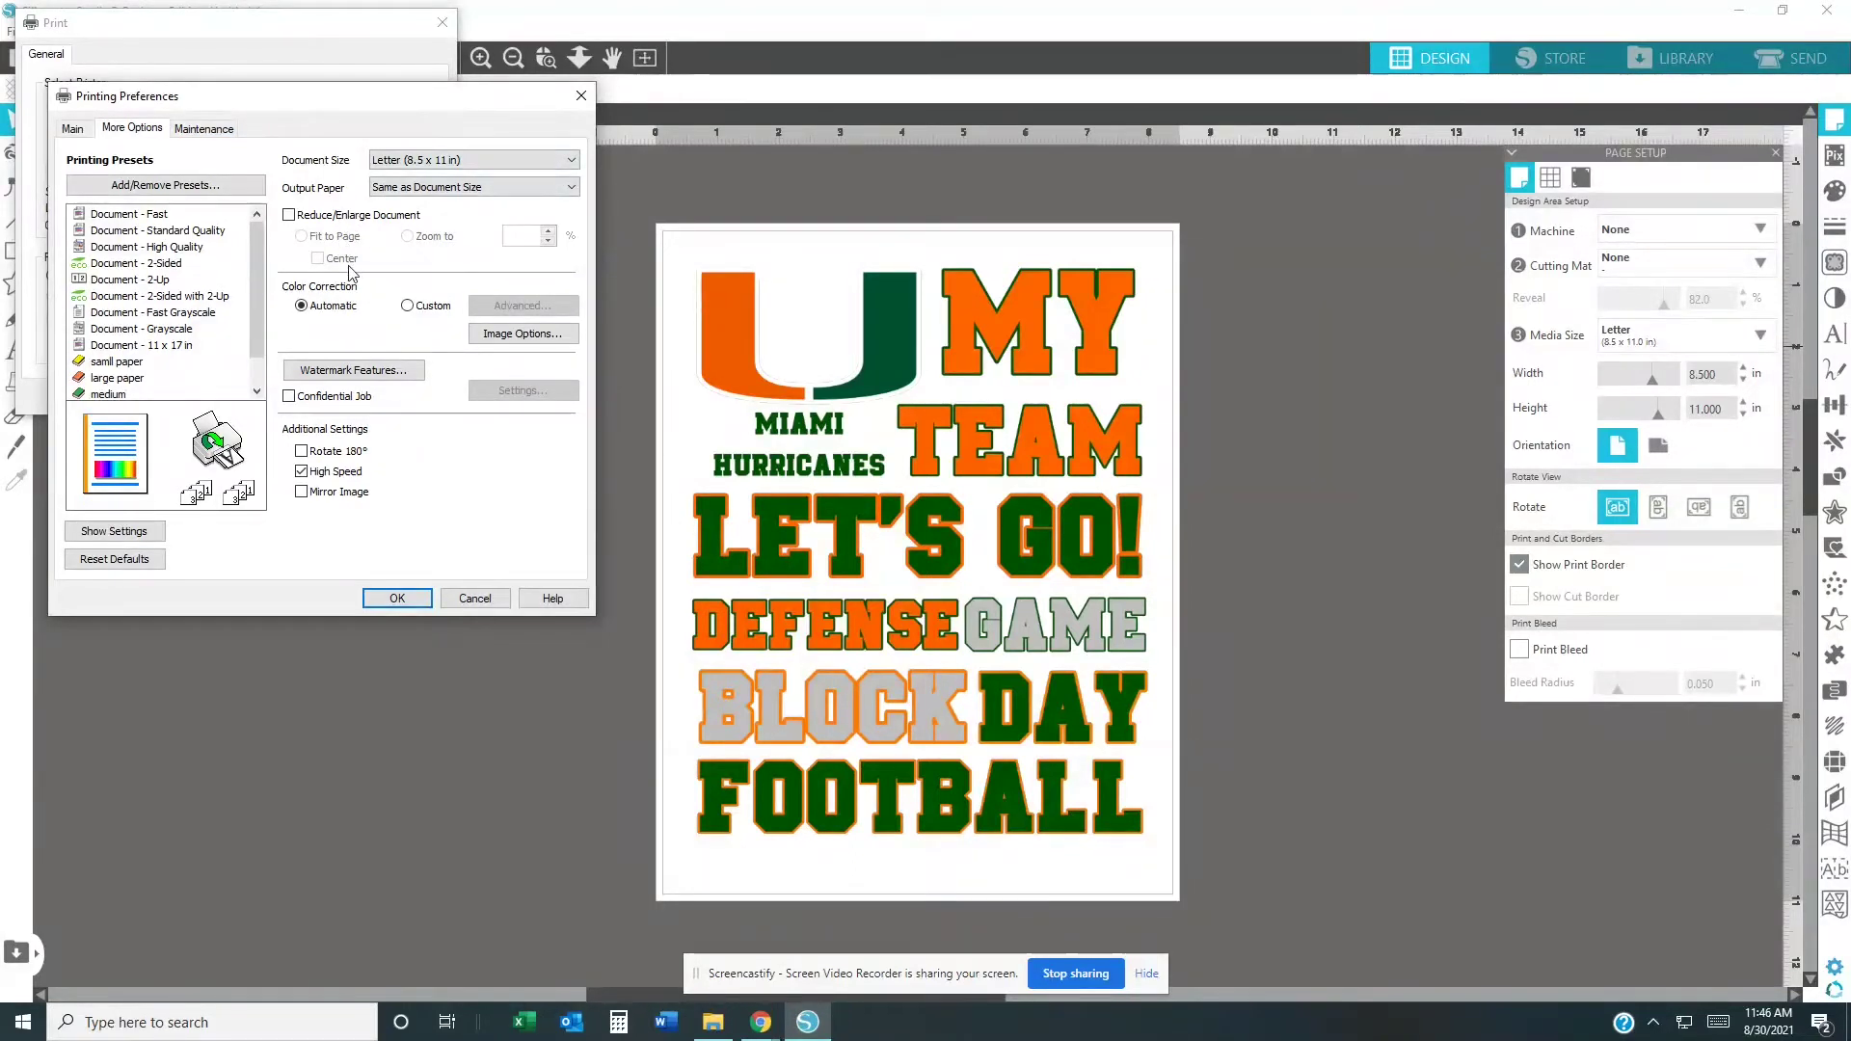
click(302, 493)
Step: Apply the saved "medium" preset, accept the printing preferences and print the current page on the WF-7720 printer
mouse_move(113, 400)
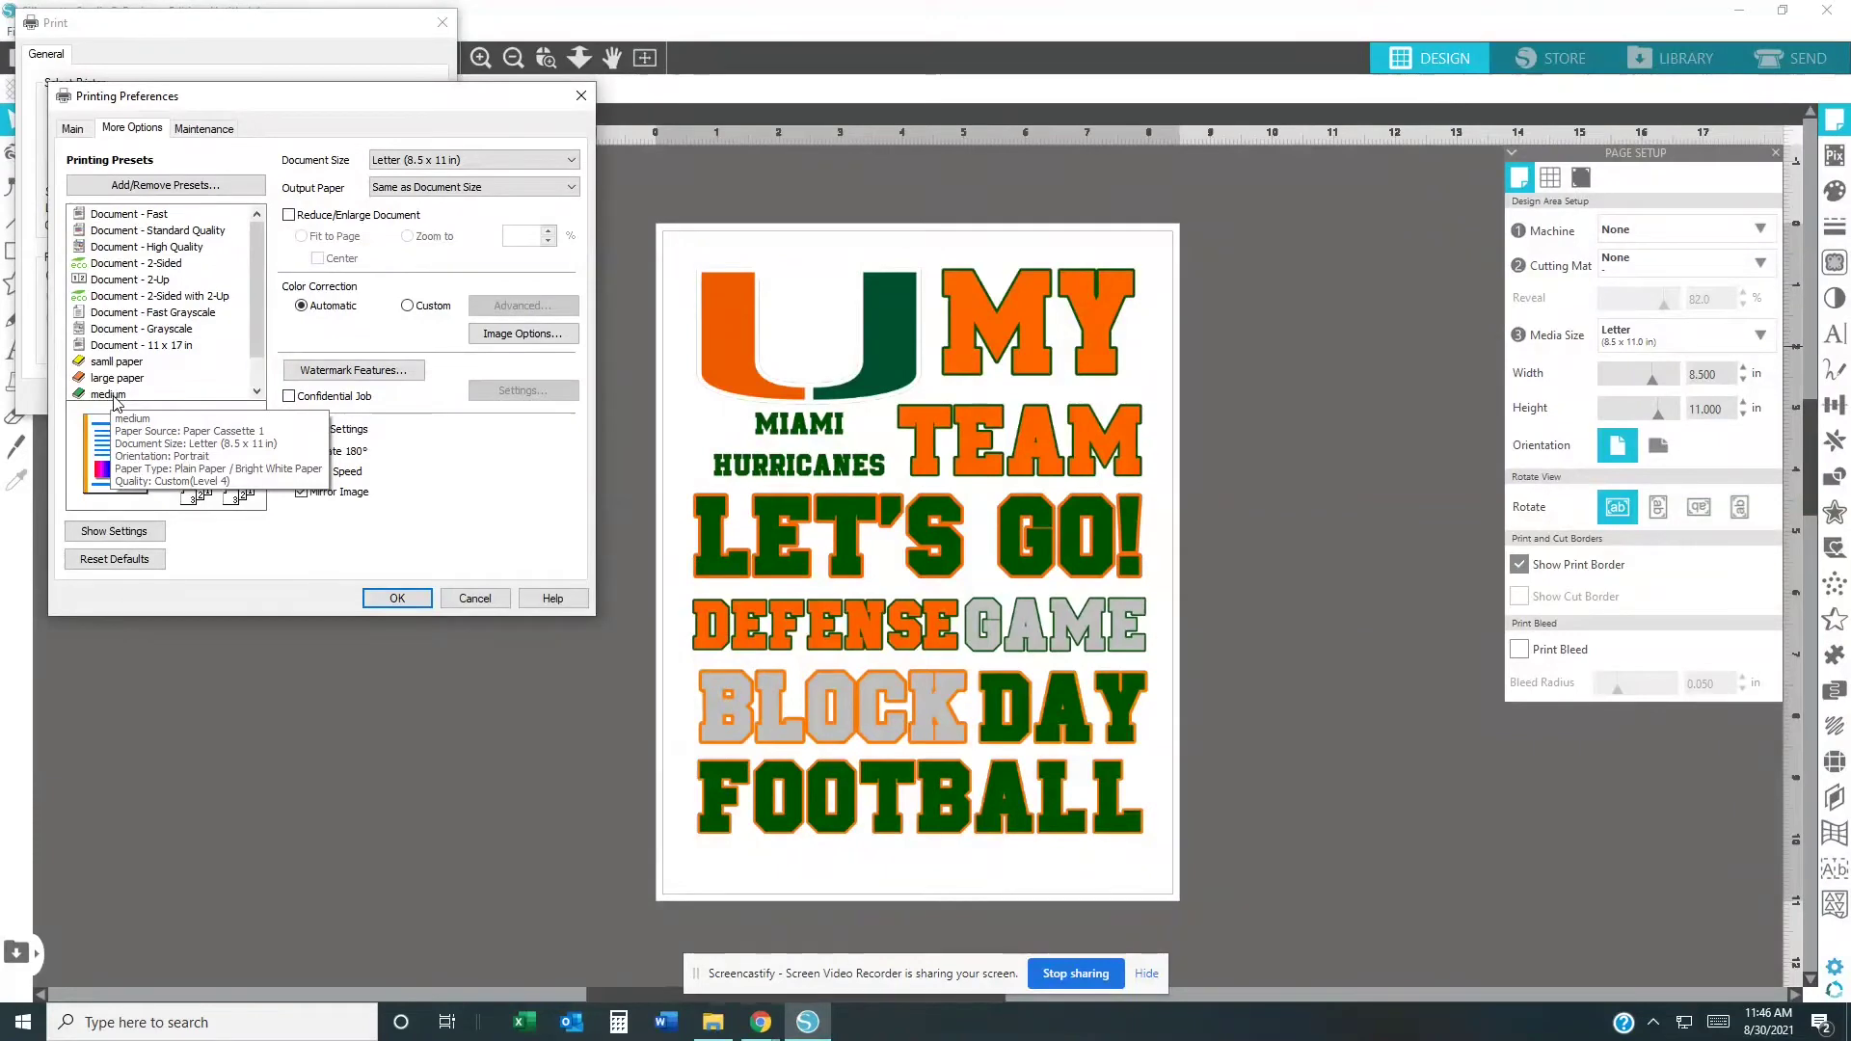
click(114, 395)
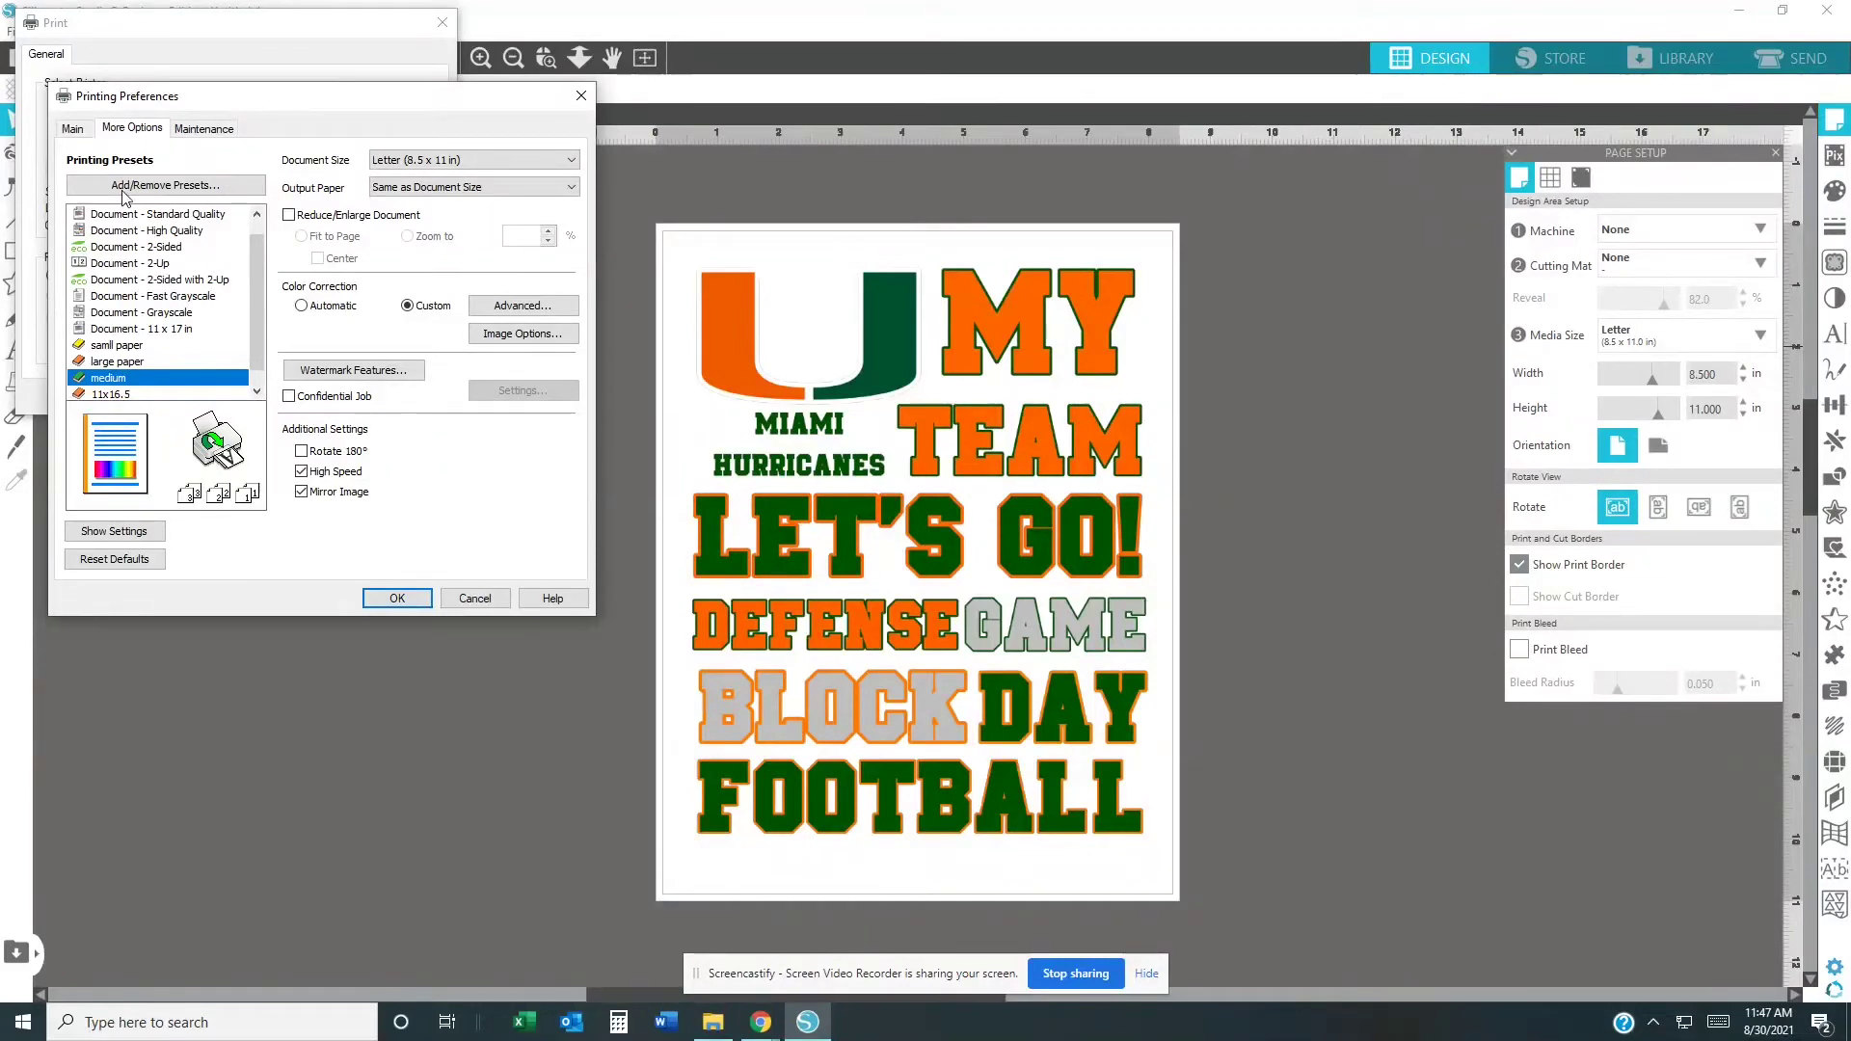
click(76, 131)
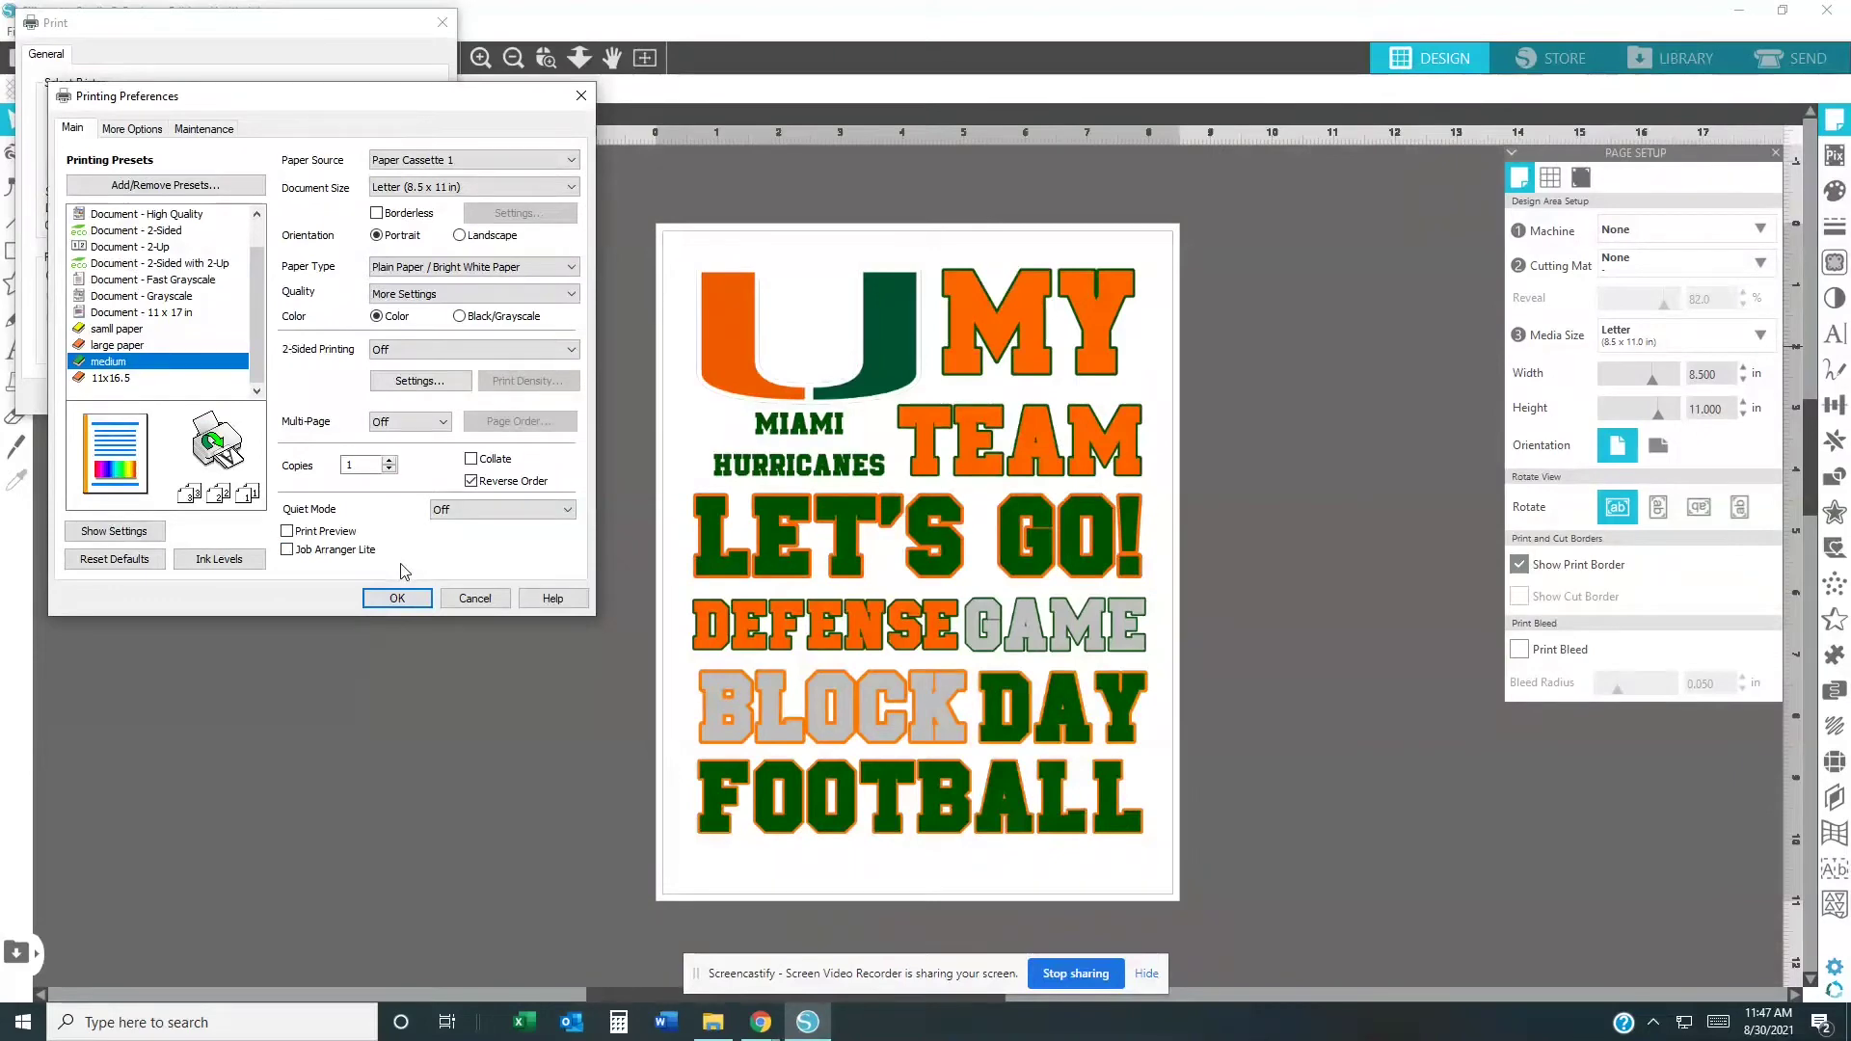
click(391, 600)
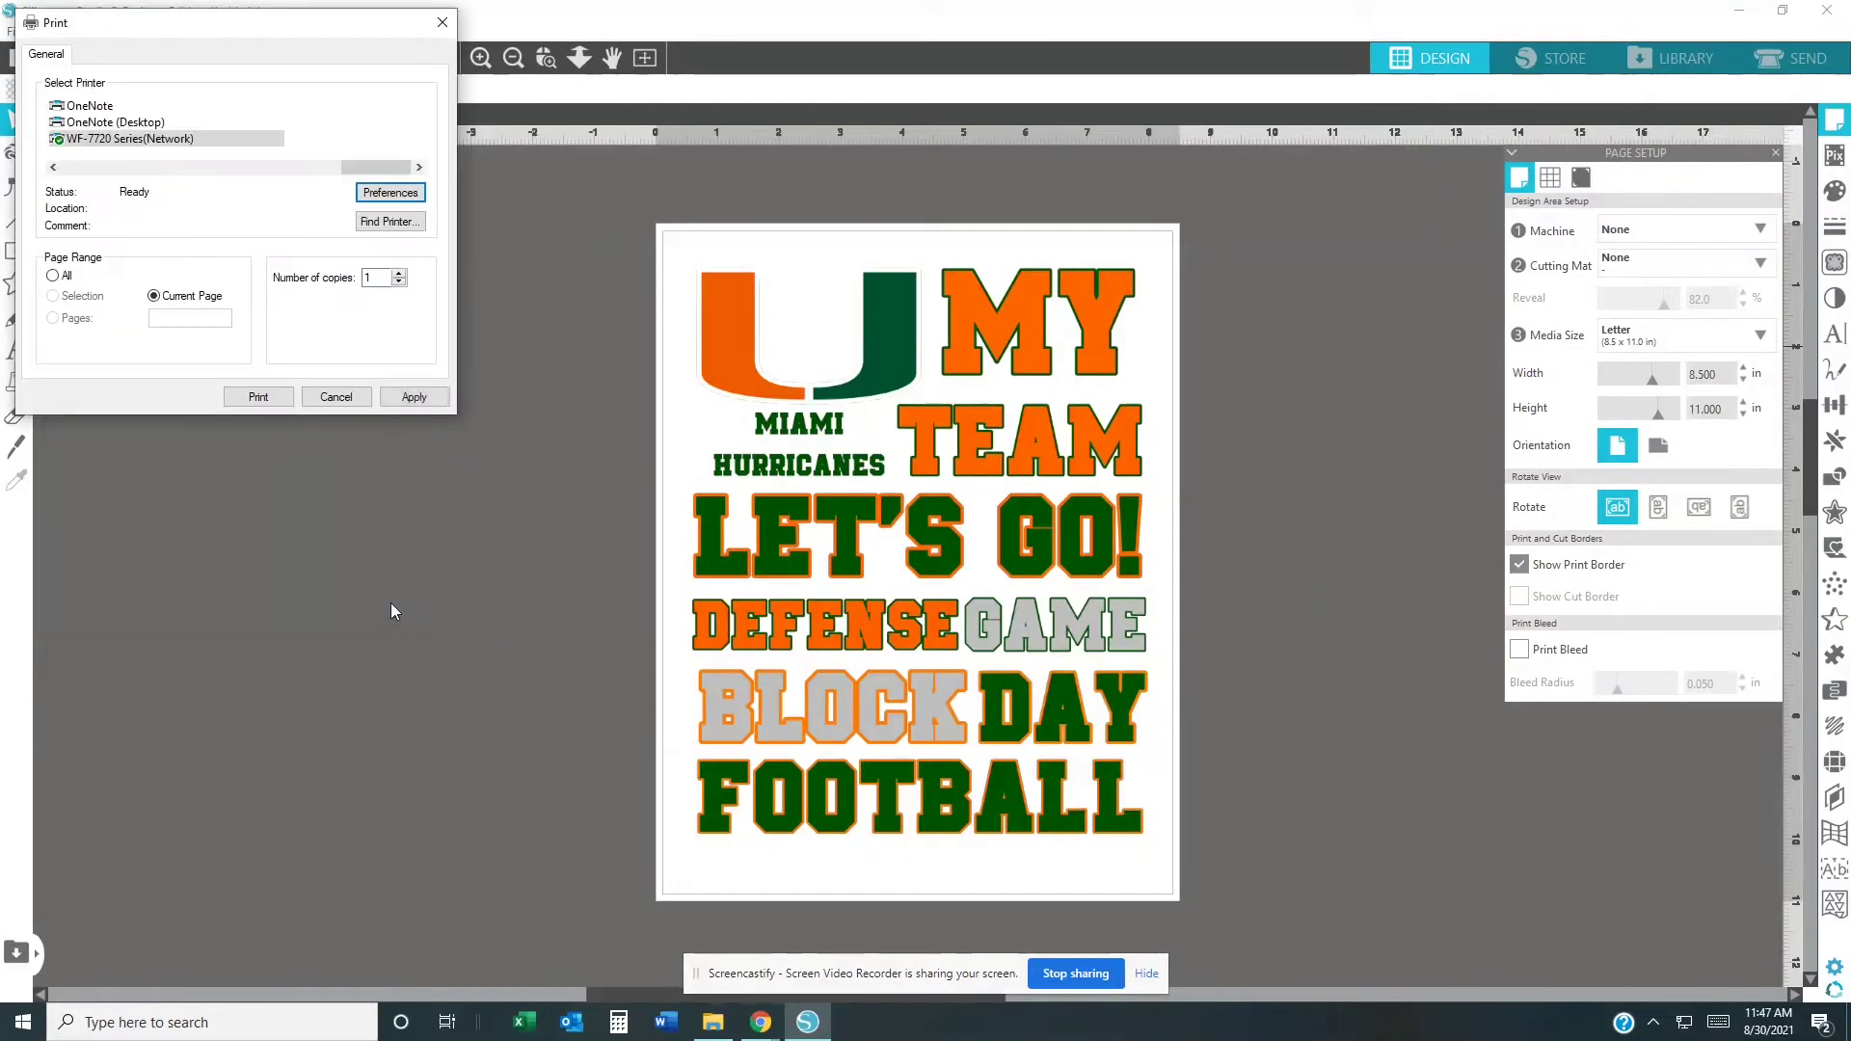
click(266, 403)
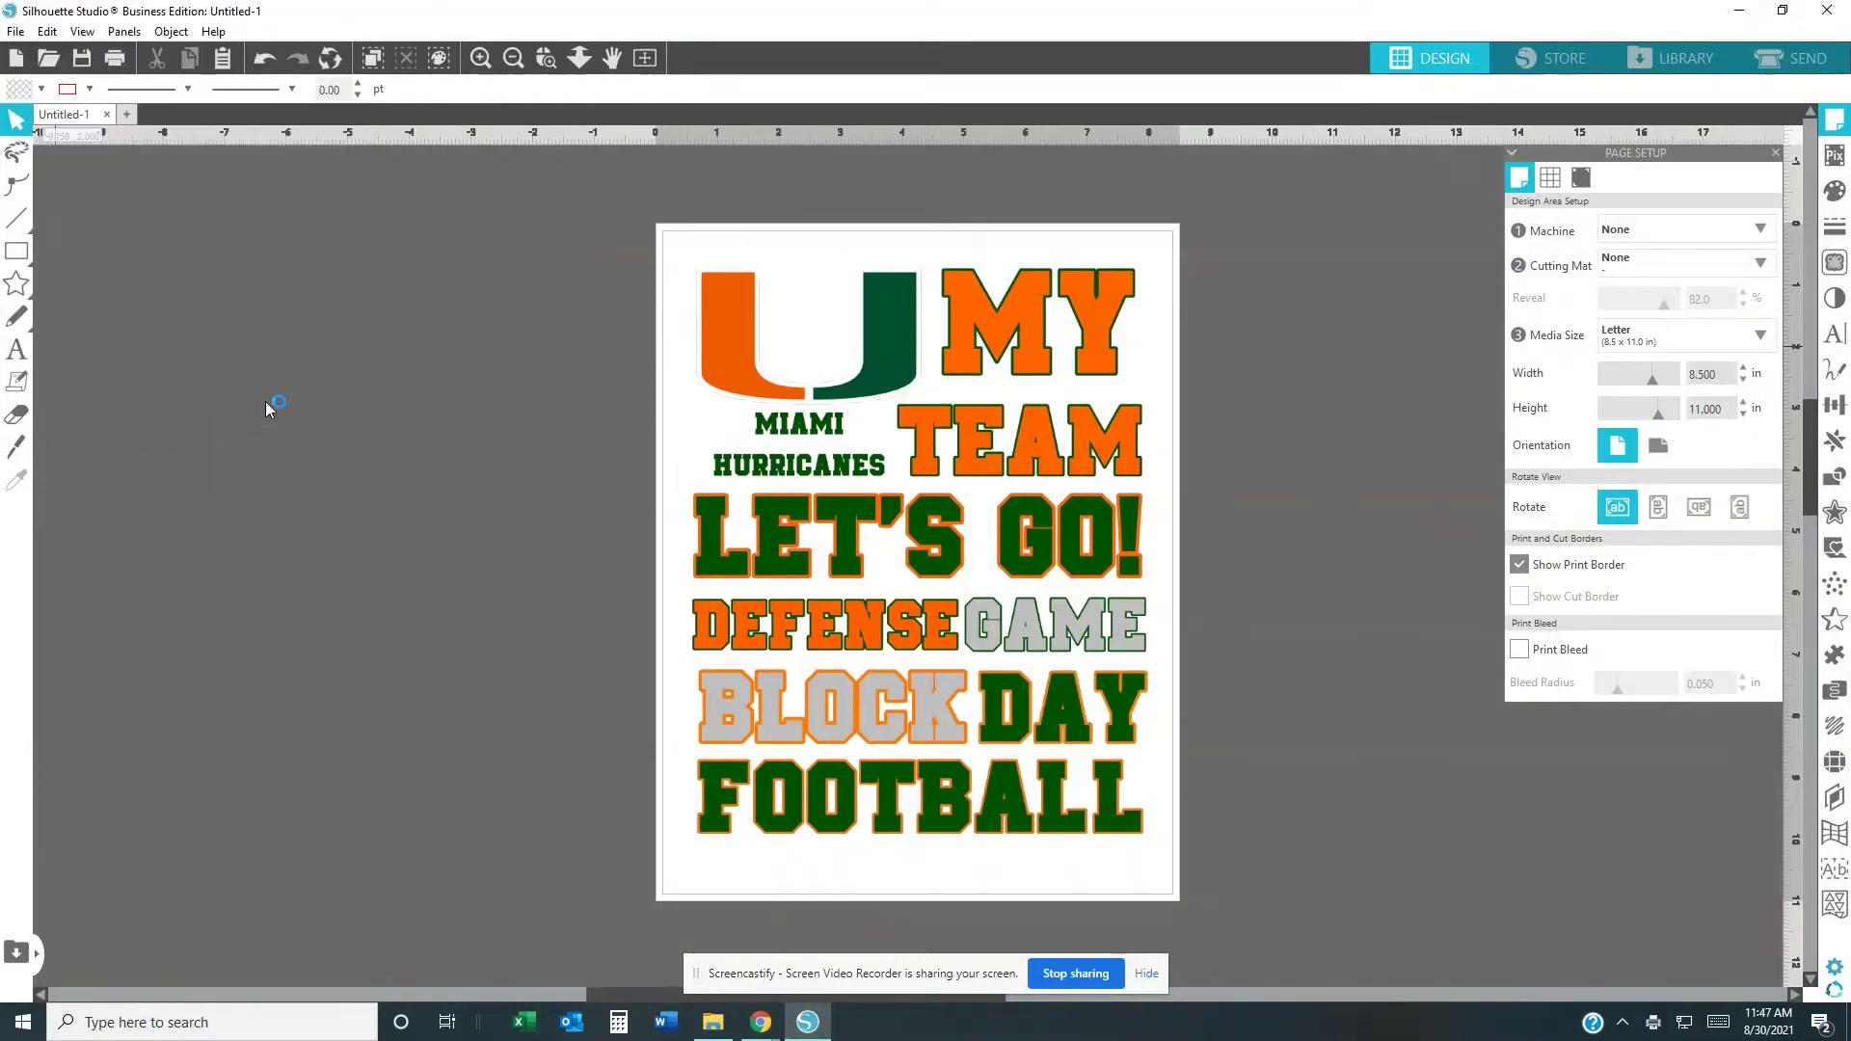